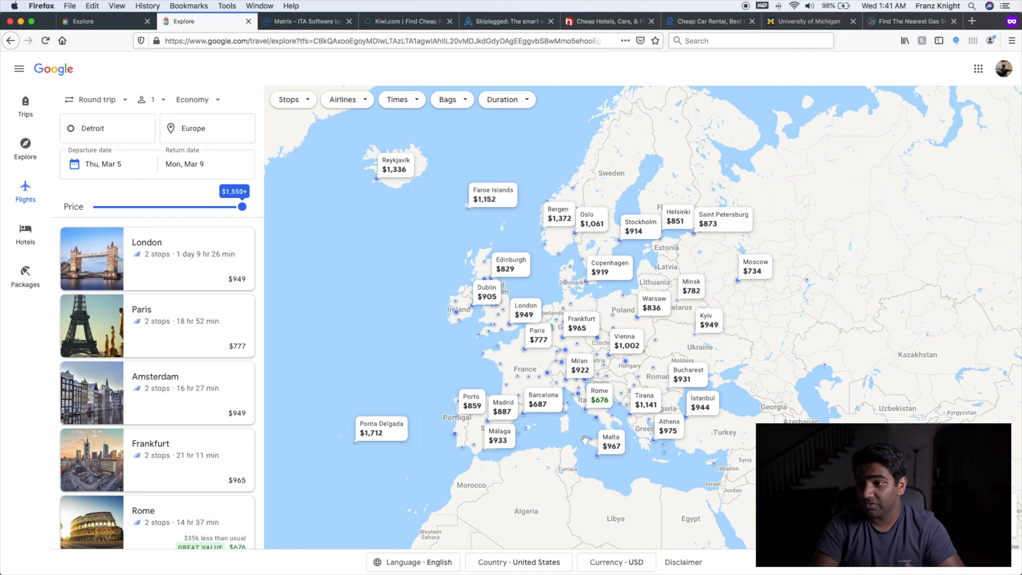
Step: Select Rome on the Europe fare map and open its flights from Detroit
{"action": "scroll", "coordinate": [591, 425], "scroll_direction": "up", "scroll_amount": 3}
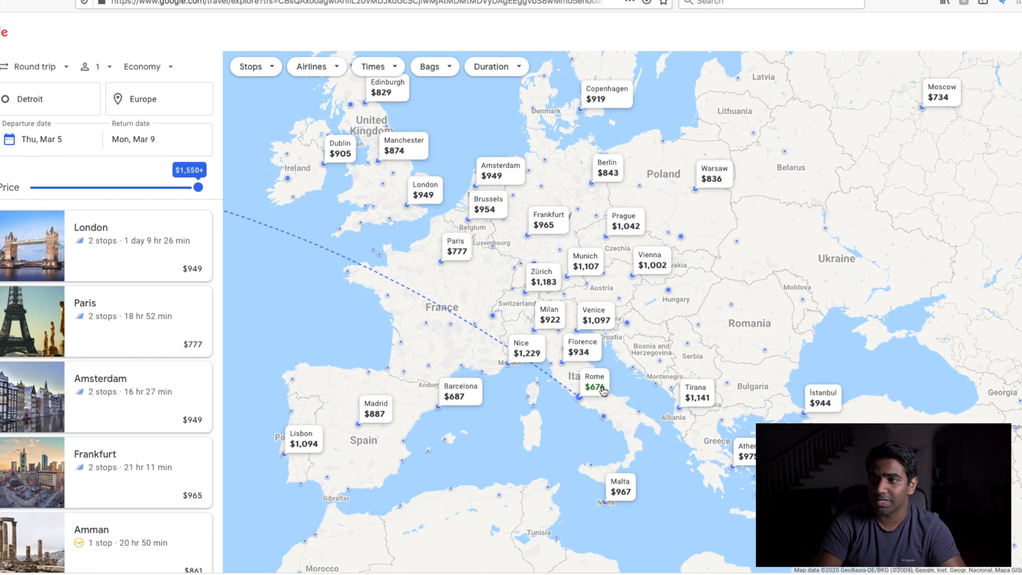
{"action": "left_click", "coordinate": [560, 355]}
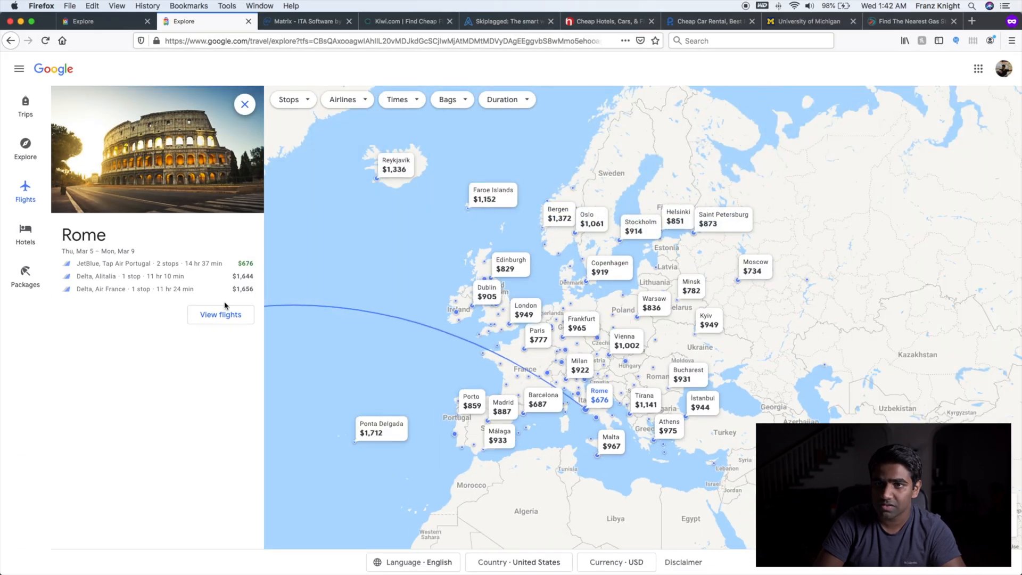
{"action": "left_click", "coordinate": [224, 314]}
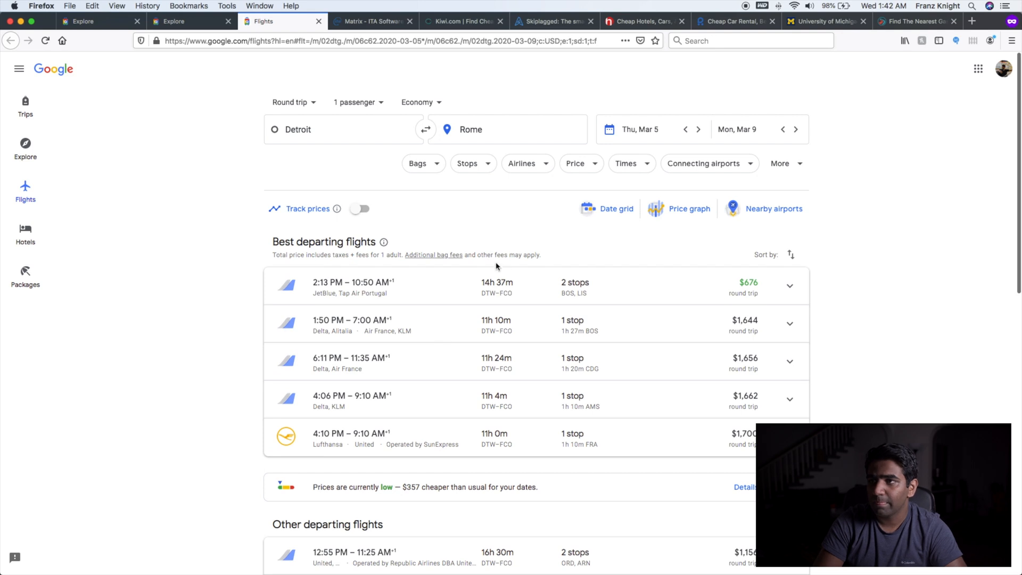
Step: Set the Rome round trip to depart Mon, Mar 23 and return Wed, Apr 1
{"action": "left_click", "coordinate": [637, 131]}
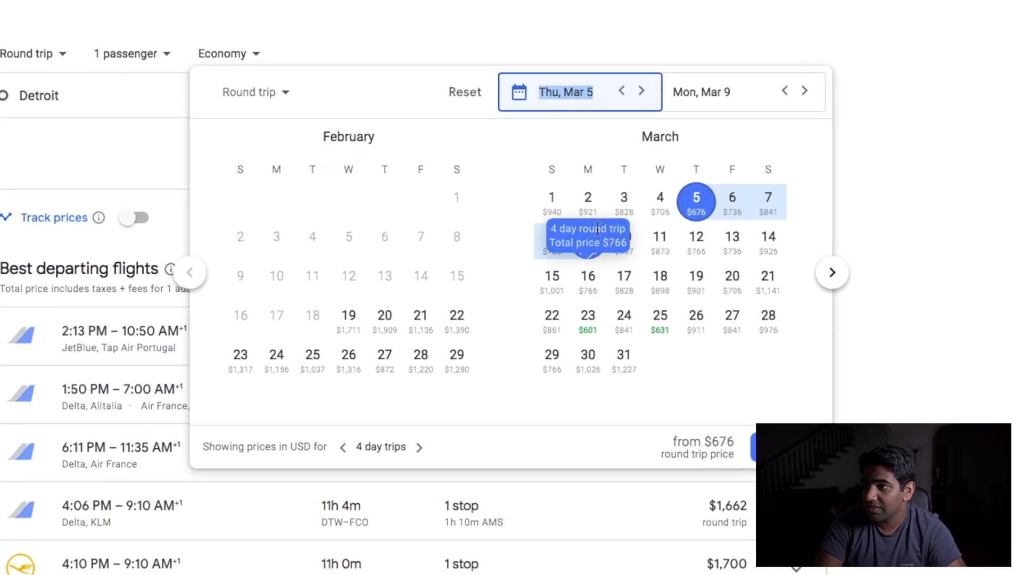
{"action": "left_click", "coordinate": [587, 319]}
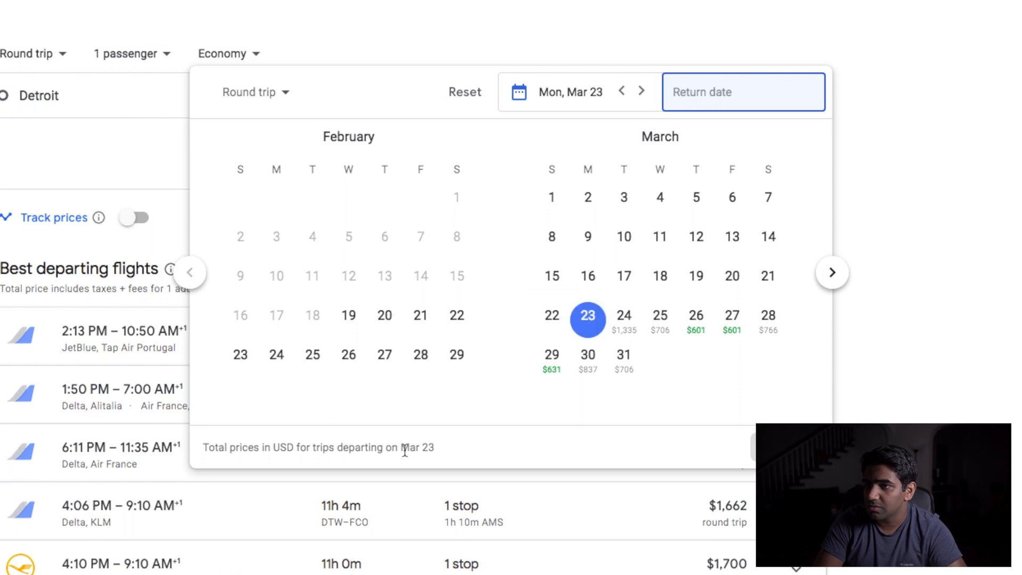
{"action": "left_click", "coordinate": [846, 282]}
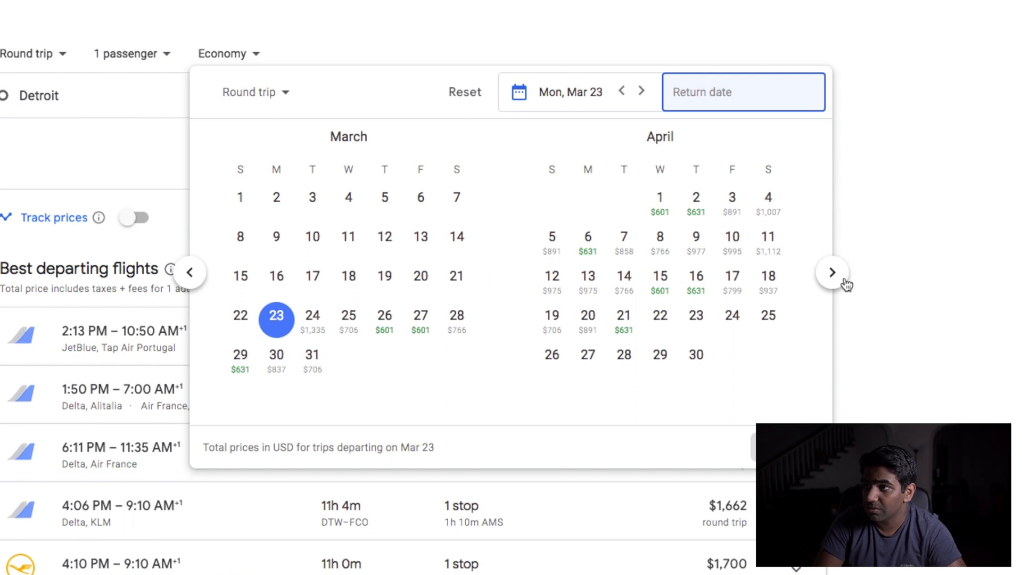
{"action": "left_click", "coordinate": [662, 212]}
{"action": "left_click", "coordinate": [795, 449]}
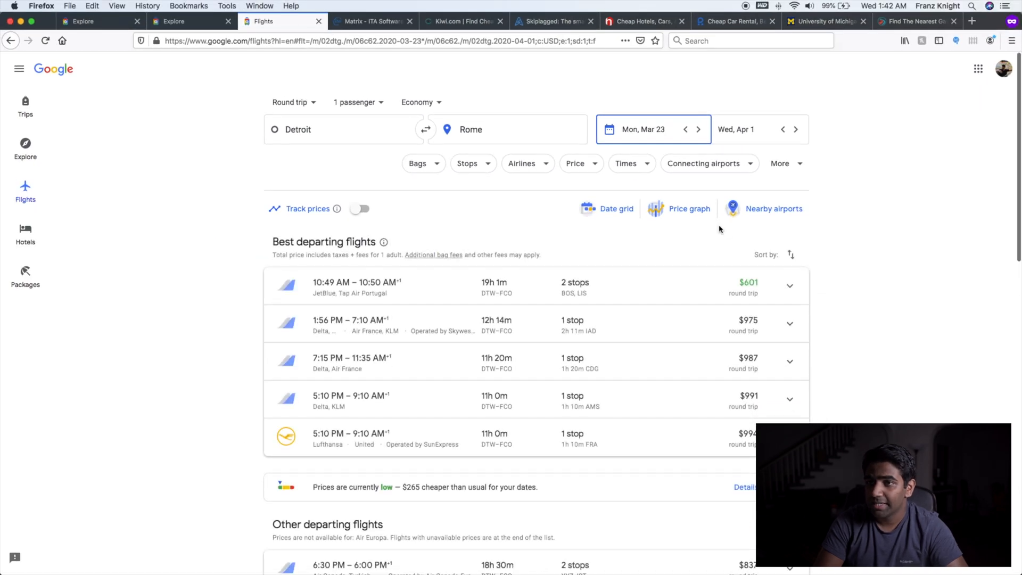
Step: Change the departure city of the Rome trip to Chicago
{"action": "left_click", "coordinate": [309, 130]}
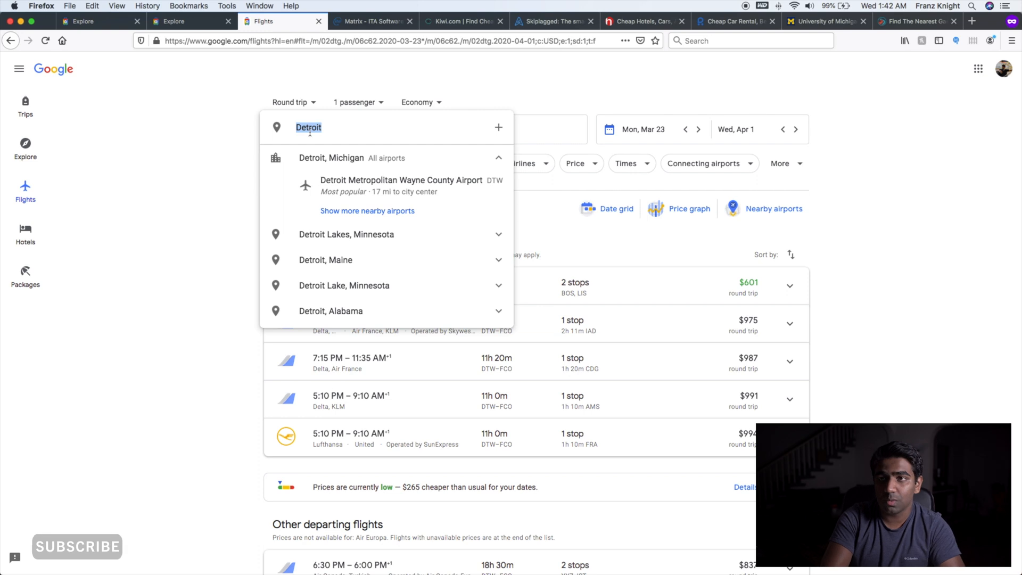
{"action": "type", "text": "chicago"}
{"action": "left_click", "coordinate": [321, 158]}
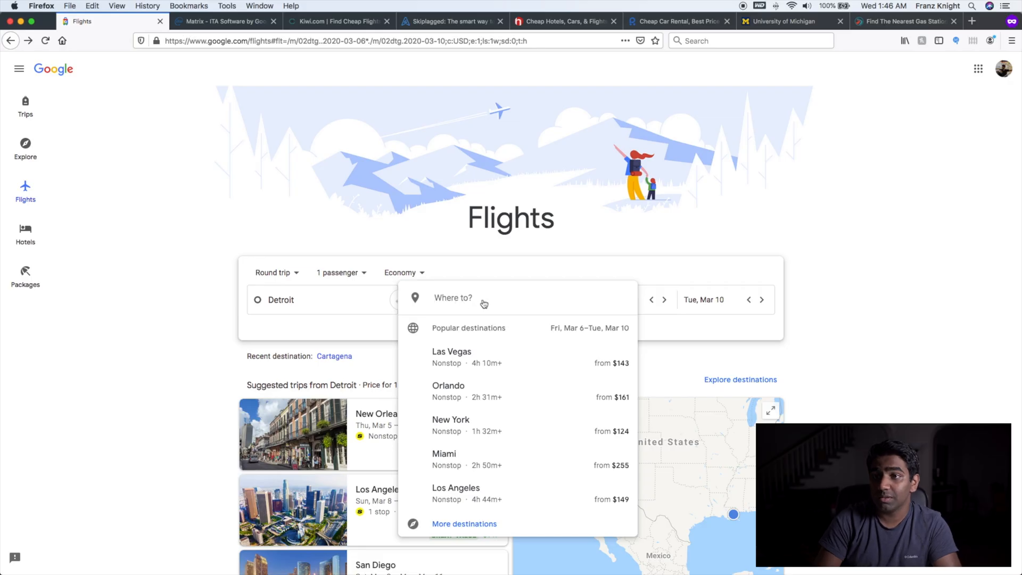
Step: Search round-trip flights from Detroit with India as the destination
{"action": "type", "text": "India"}
{"action": "key", "text": "Return"}
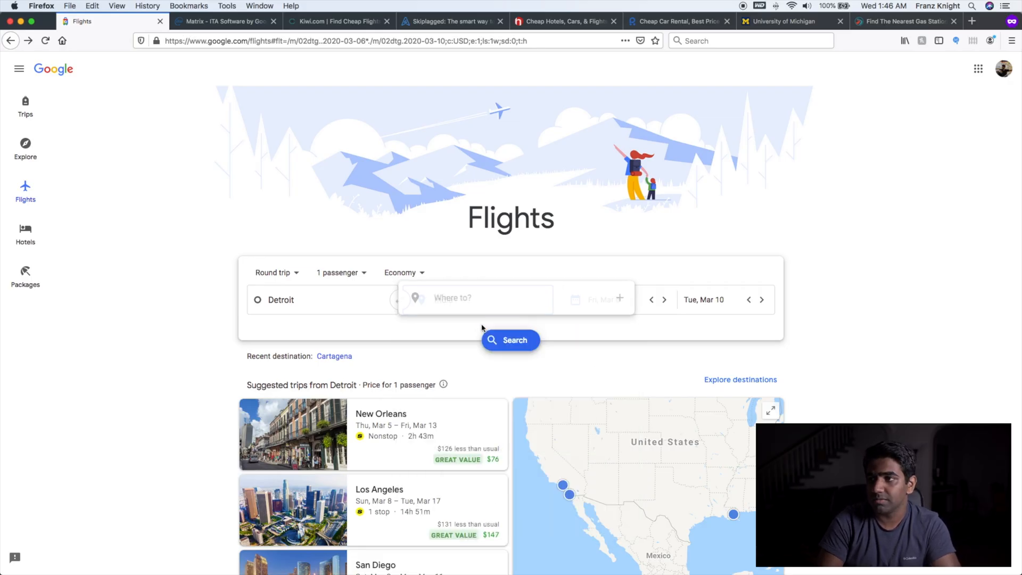
{"action": "left_click", "coordinate": [507, 340]}
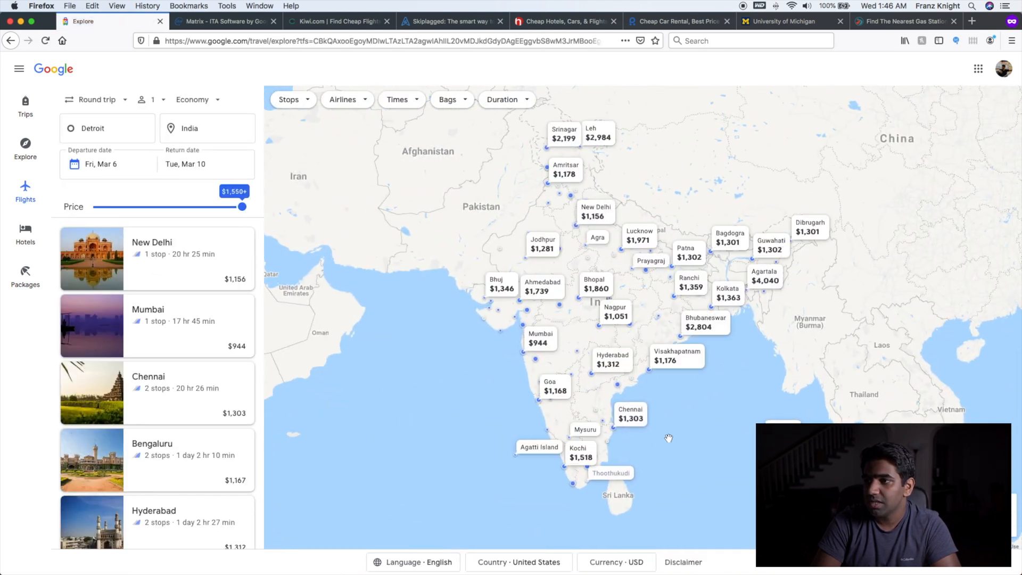
Step: Check the Chennai fares on the India map, and open the flights to Bengaluru
{"action": "scroll", "coordinate": [642, 441], "scroll_direction": "up", "scroll_amount": 2}
{"action": "left_click", "coordinate": [599, 405]}
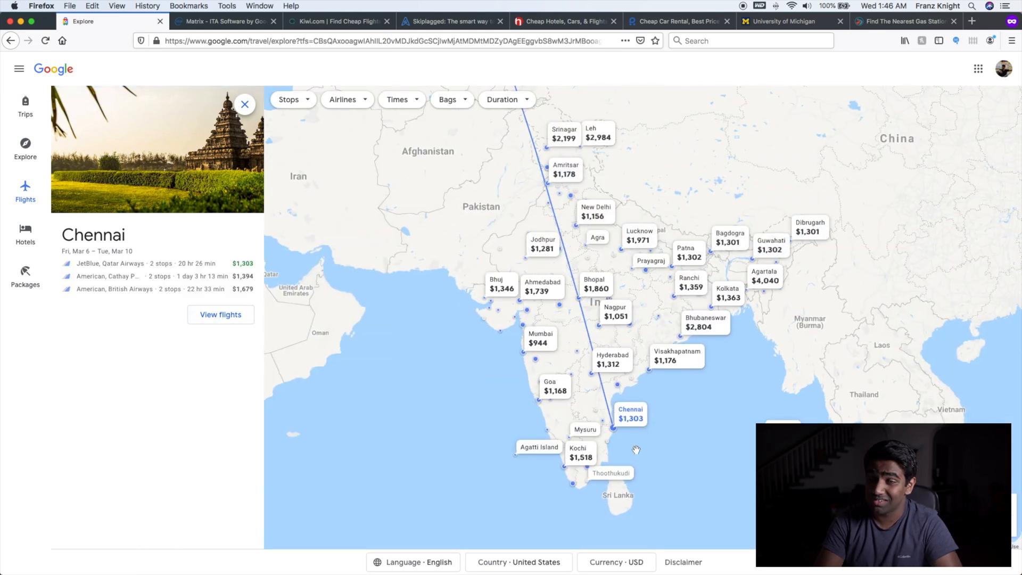
{"action": "scroll", "coordinate": [638, 442], "scroll_direction": "up", "scroll_amount": 2}
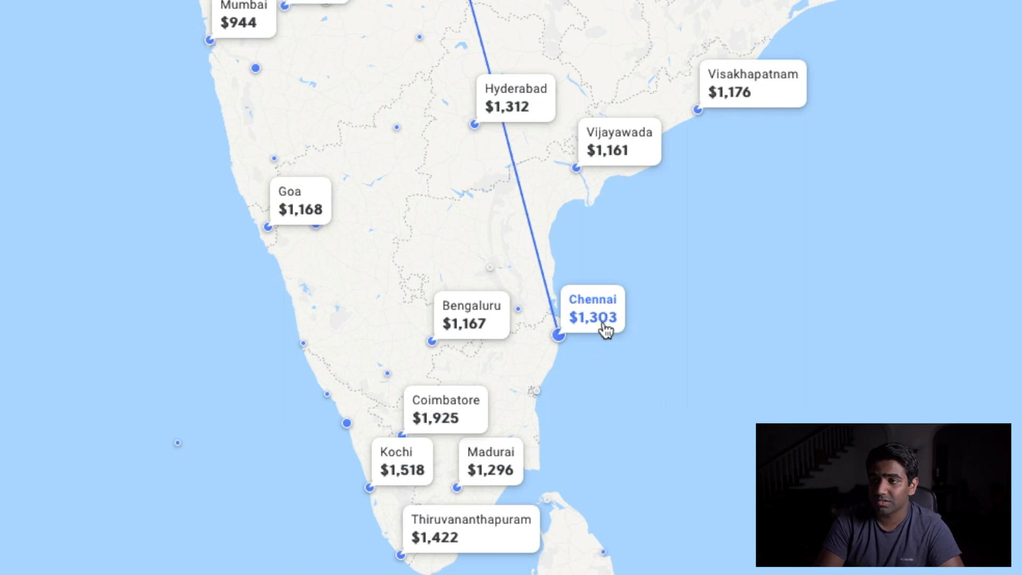
{"action": "left_click", "coordinate": [449, 329]}
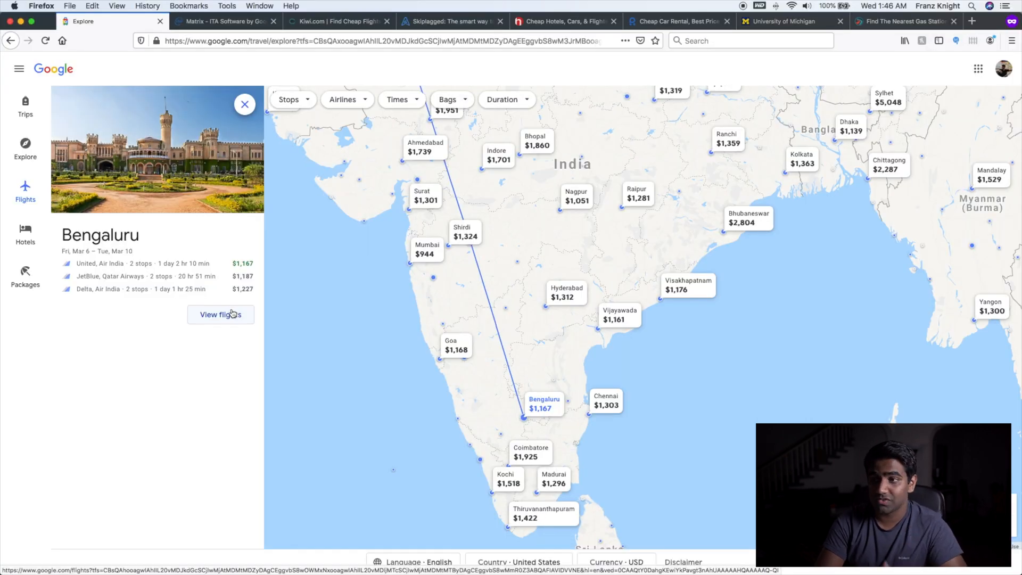
{"action": "left_click", "coordinate": [232, 313]}
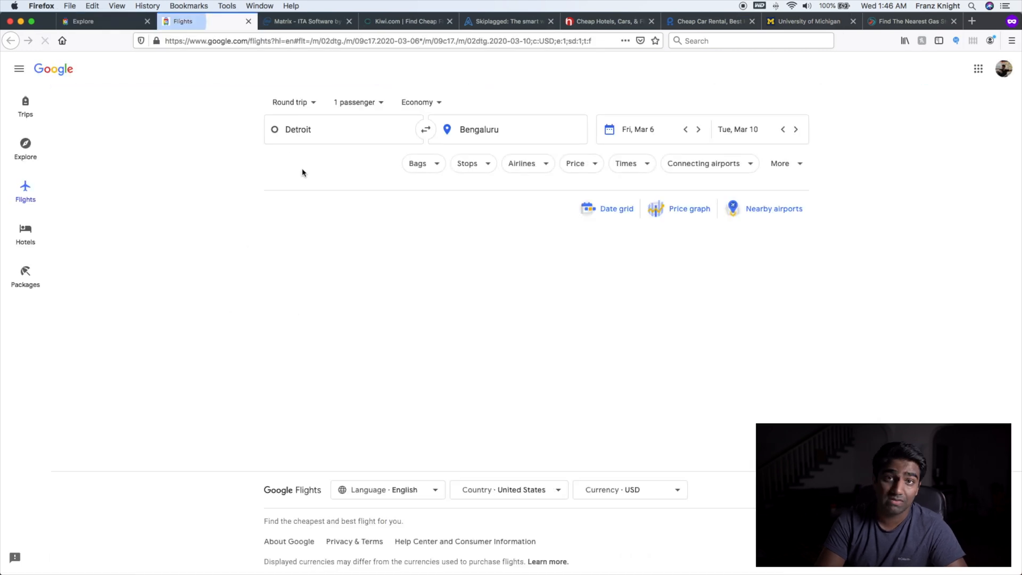
Step: Change the departure city of the Bengaluru trip to Chicago, Illinois, with all its airports
{"action": "left_click", "coordinate": [371, 133]}
{"action": "type", "text": "chic"}
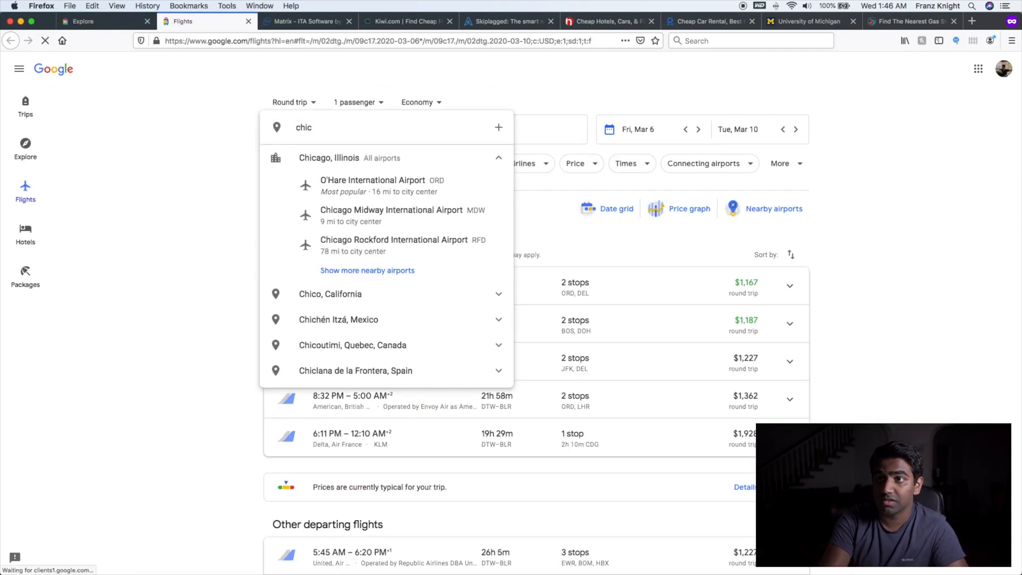
{"action": "left_click", "coordinate": [369, 159]}
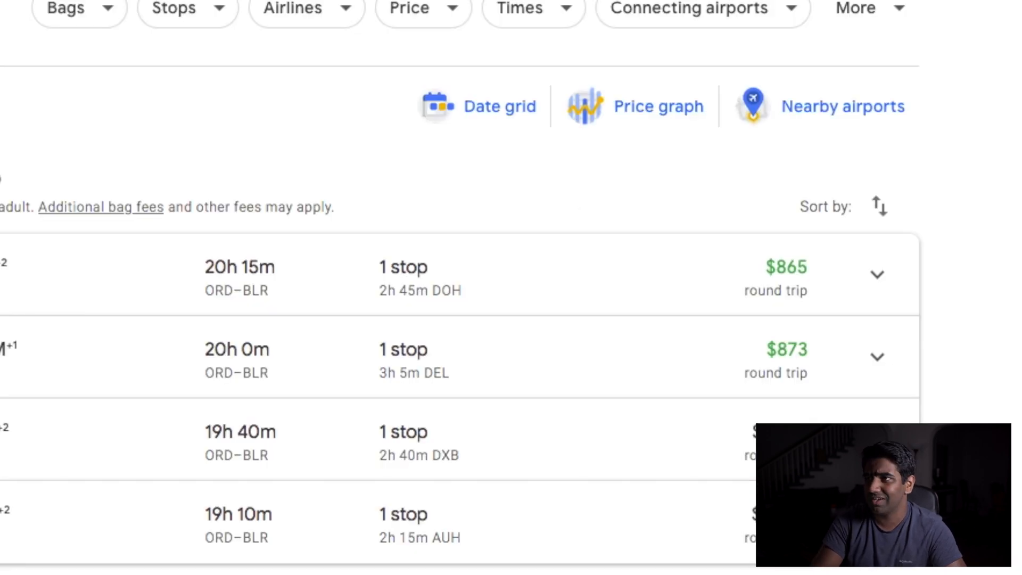
Step: Set the Bengaluru trip's departure date to Thu, Mar 5, keeping Tue, Mar 10 as the return
{"action": "left_click", "coordinate": [618, 139]}
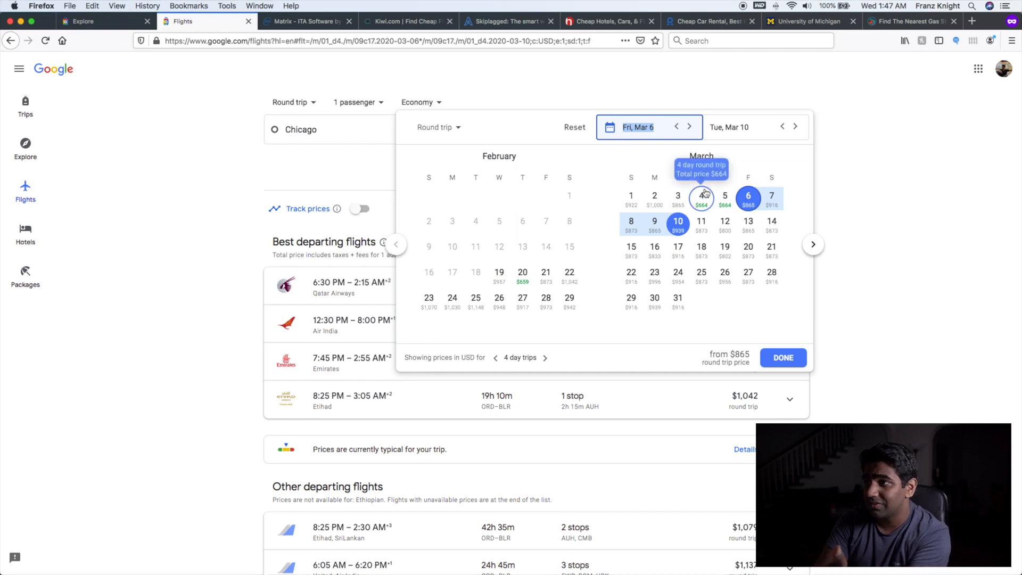
{"action": "left_click", "coordinate": [725, 200]}
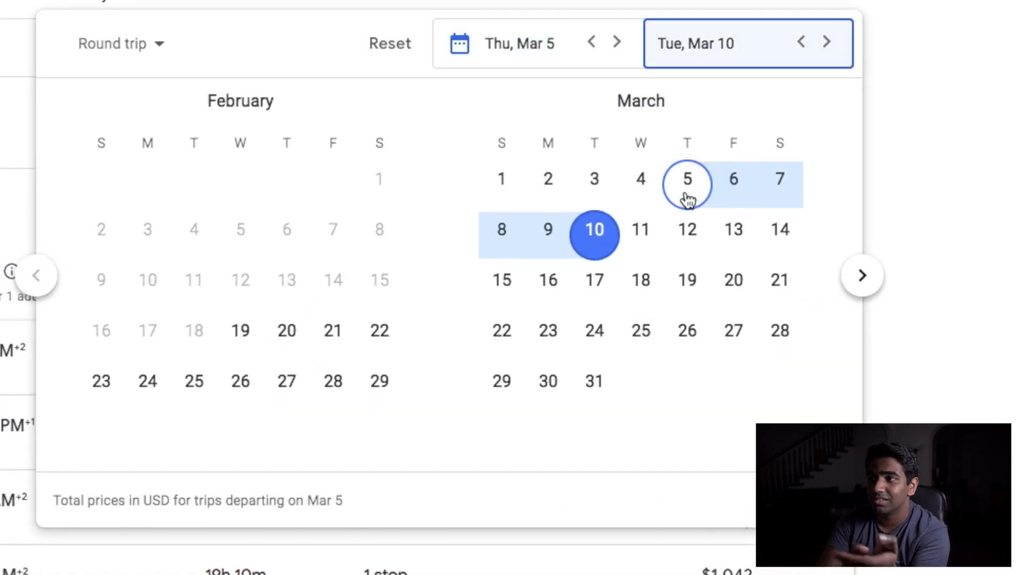
{"action": "left_click", "coordinate": [770, 498]}
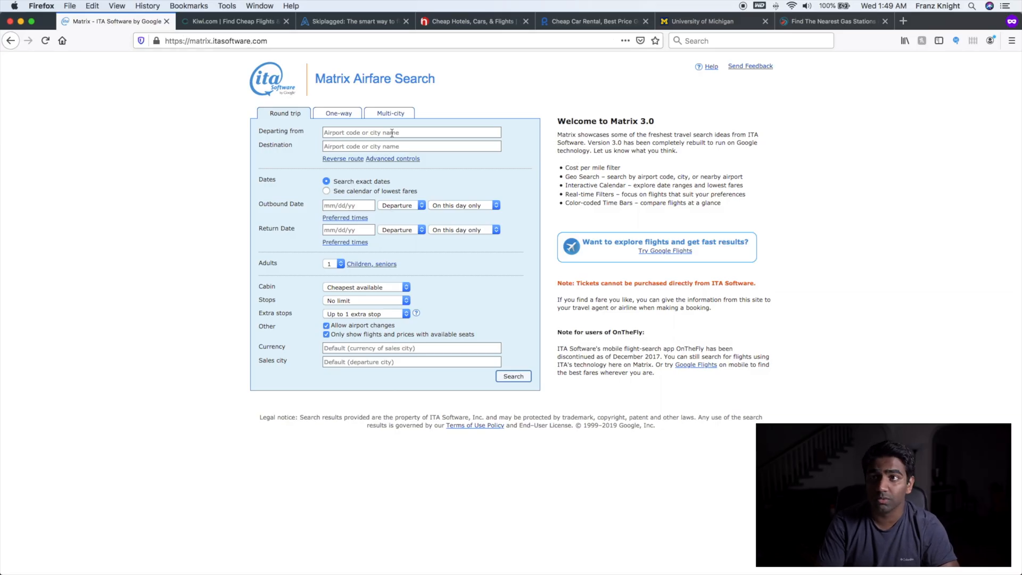
Step: In ITA Matrix, set the departure to Detroit Metropolitan Wayne County (DTW) and the destination to Bogota El Dorado International (BOG)
{"action": "type", "text": "detr"}
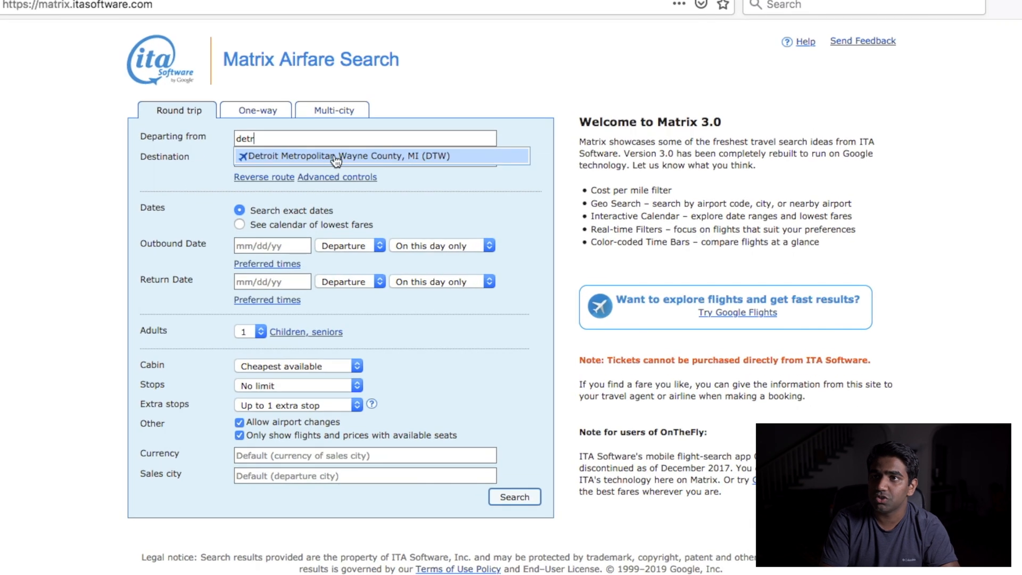
{"action": "left_click", "coordinate": [336, 157]}
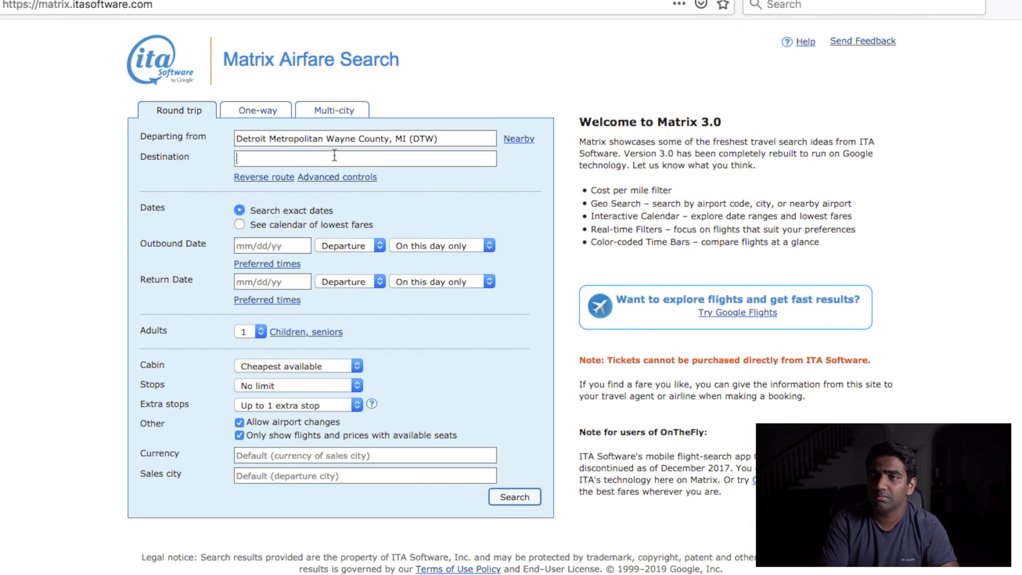
{"action": "type", "text": "colombia"}
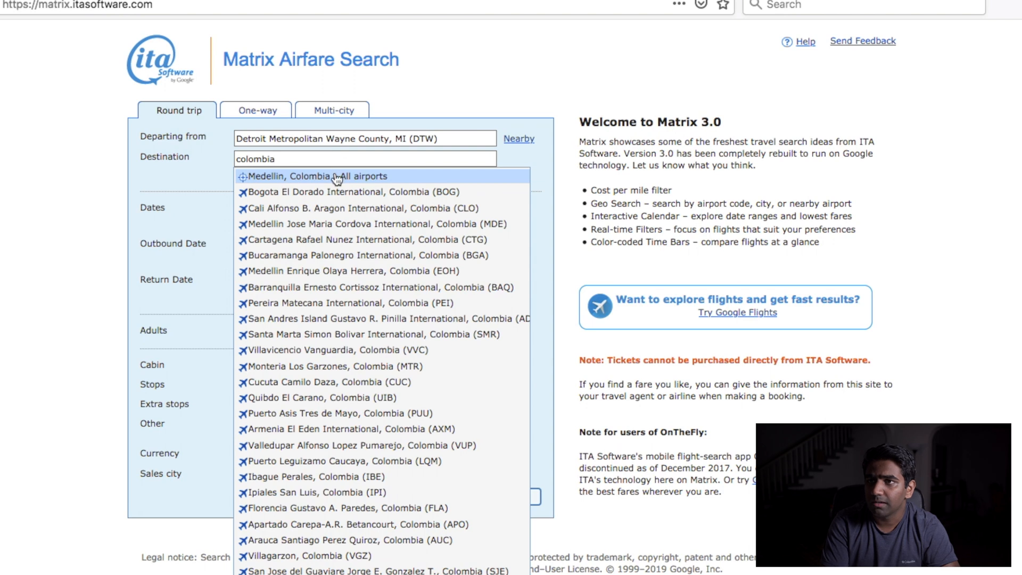
{"action": "left_click", "coordinate": [331, 191]}
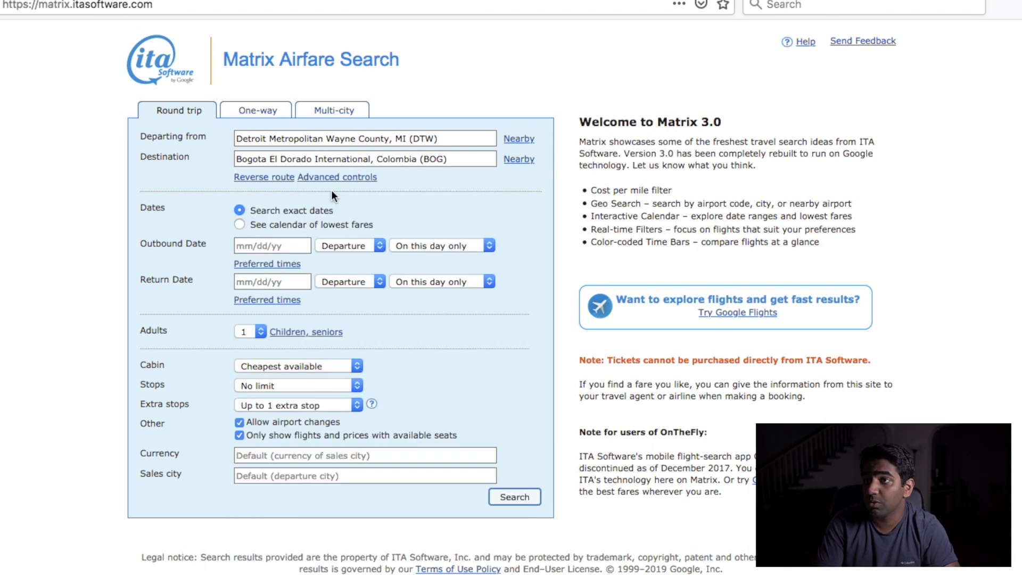
Step: Add the nearby departure airports PIT, CVG, ORD and MKE from within 500 miles of Detroit
{"action": "left_click", "coordinate": [519, 139]}
{"action": "left_click", "coordinate": [603, 189]}
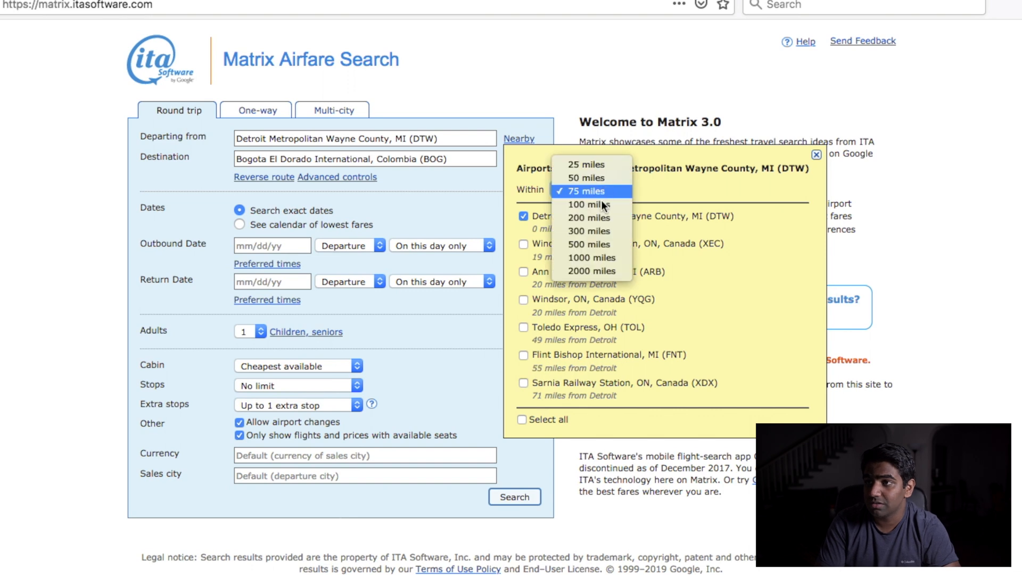
{"action": "left_click", "coordinate": [599, 240]}
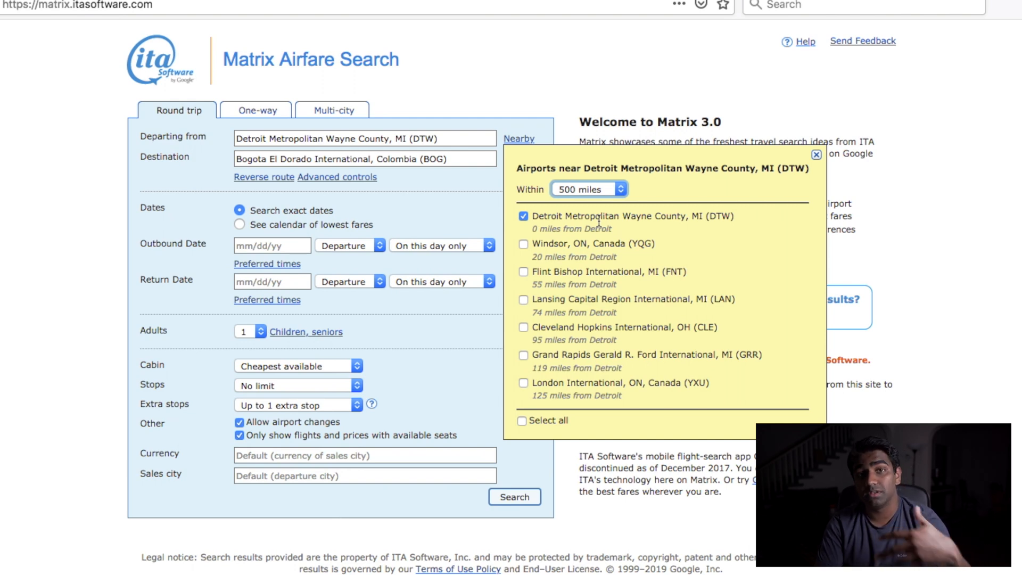
{"action": "scroll", "coordinate": [599, 221], "scroll_direction": "down", "scroll_amount": 5}
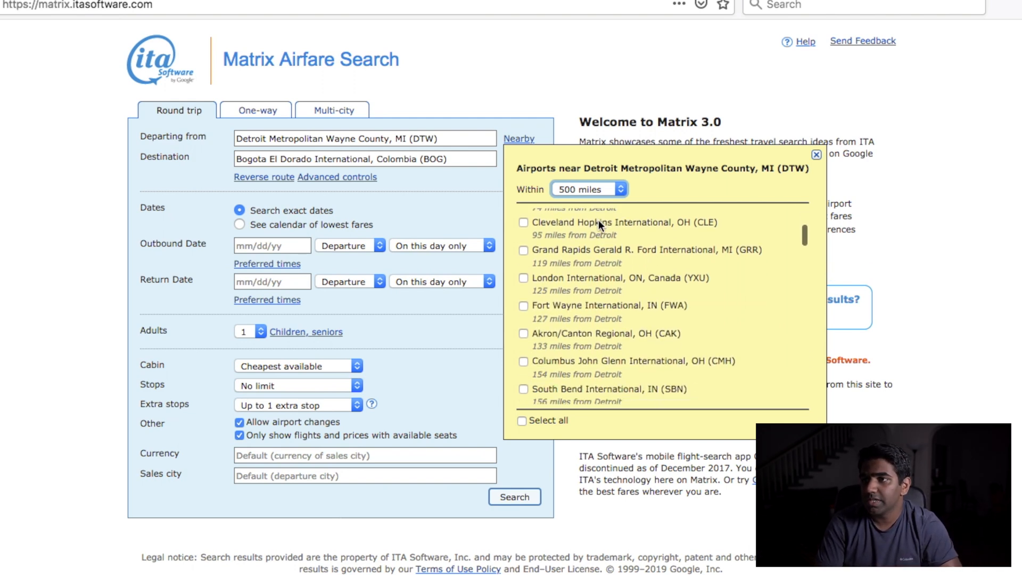
{"action": "scroll", "coordinate": [599, 219], "scroll_direction": "down", "scroll_amount": 3}
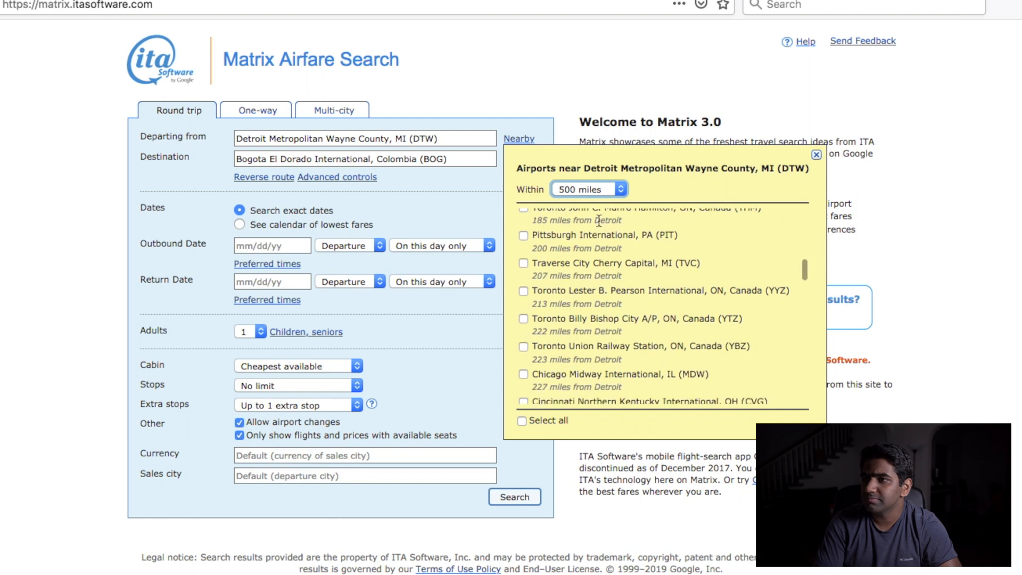
{"action": "scroll", "coordinate": [572, 257], "scroll_direction": "down", "scroll_amount": 4}
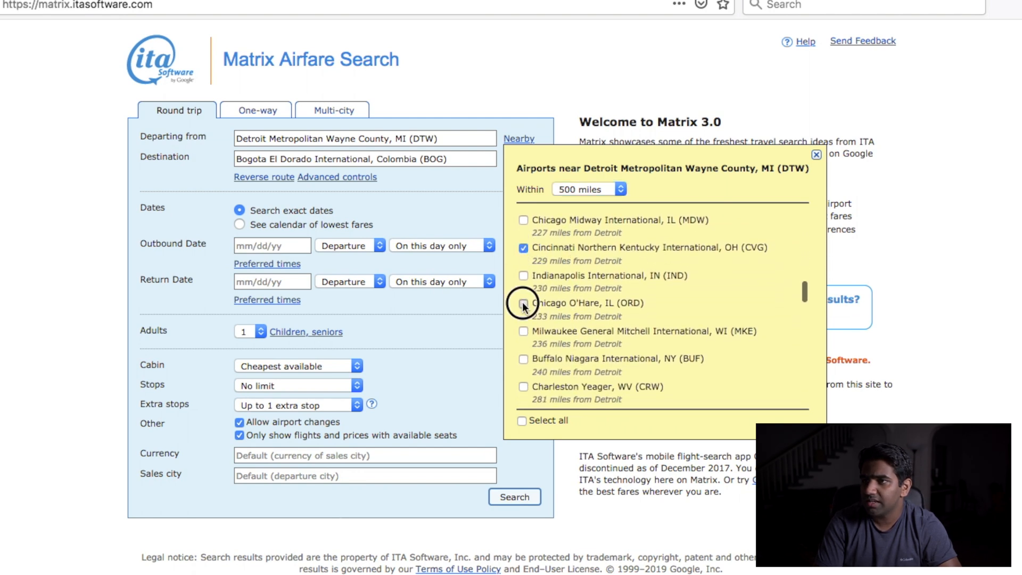
{"action": "left_click", "coordinate": [524, 330]}
{"action": "left_click", "coordinate": [452, 345]}
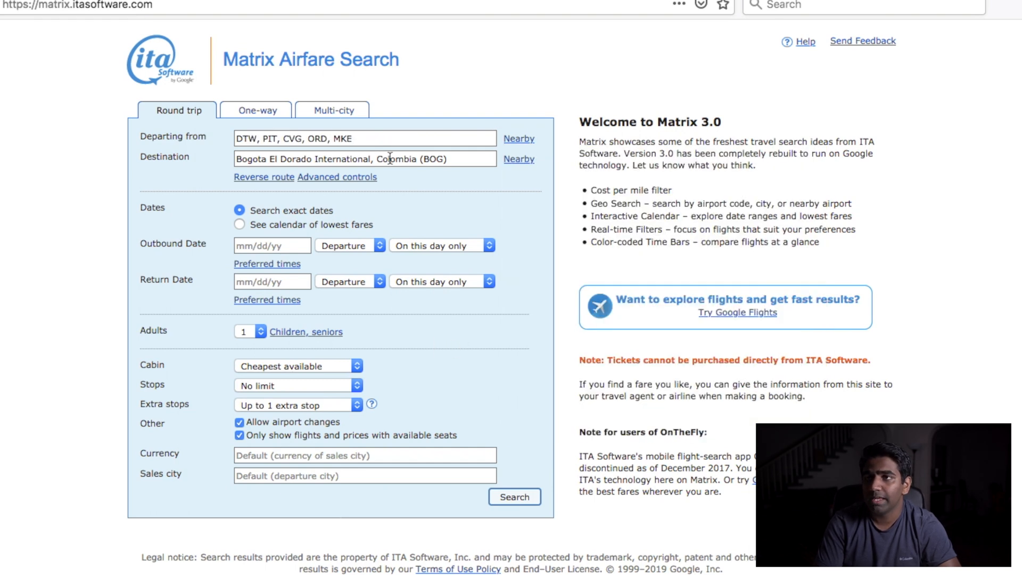
Step: List airports within 200 miles of Bogota and select Medellin Jose Maria Cordova (MDE) and Cali Alfonso B. Aragon (CLO)
{"action": "left_click", "coordinate": [519, 159]}
{"action": "left_click", "coordinate": [589, 208]}
{"action": "left_click", "coordinate": [588, 245]}
{"action": "scroll", "coordinate": [545, 246], "scroll_direction": "down", "scroll_amount": 1}
{"action": "scroll", "coordinate": [546, 246], "scroll_direction": "down", "scroll_amount": 5}
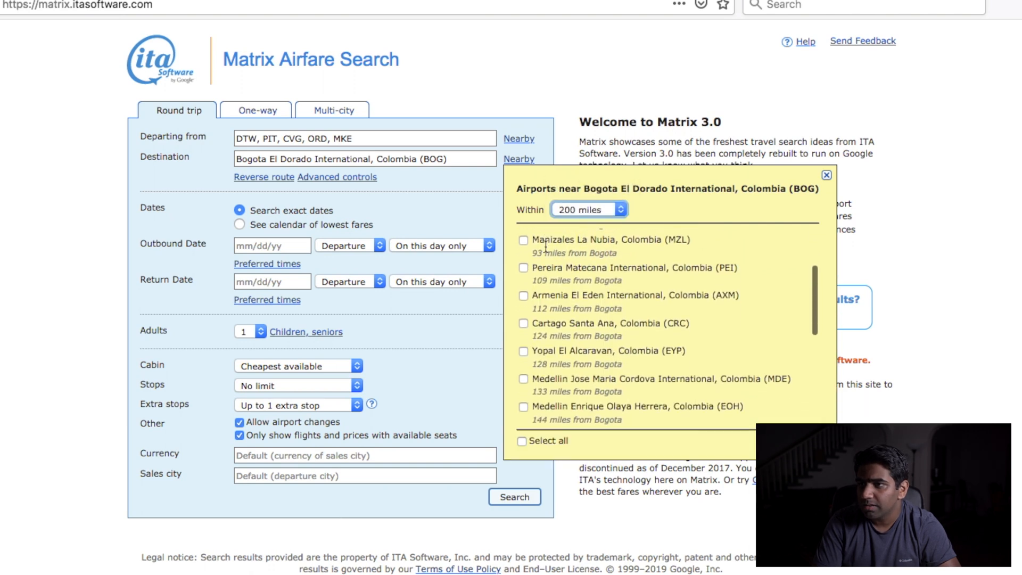
{"action": "left_click", "coordinate": [520, 279]}
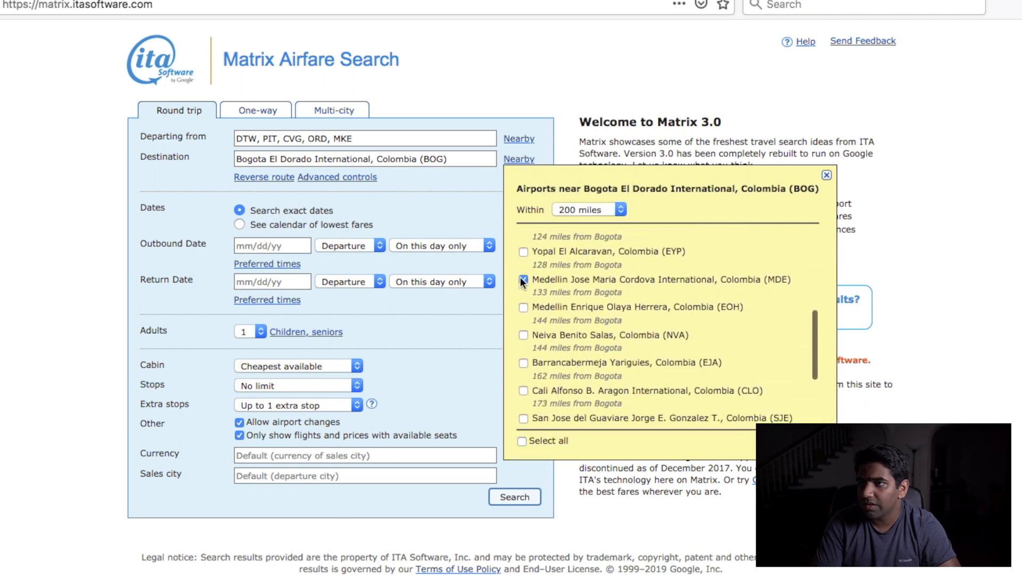
{"action": "scroll", "coordinate": [520, 277], "scroll_direction": "down", "scroll_amount": 3}
{"action": "left_click", "coordinate": [523, 300]}
{"action": "scroll", "coordinate": [522, 301], "scroll_direction": "down", "scroll_amount": 1}
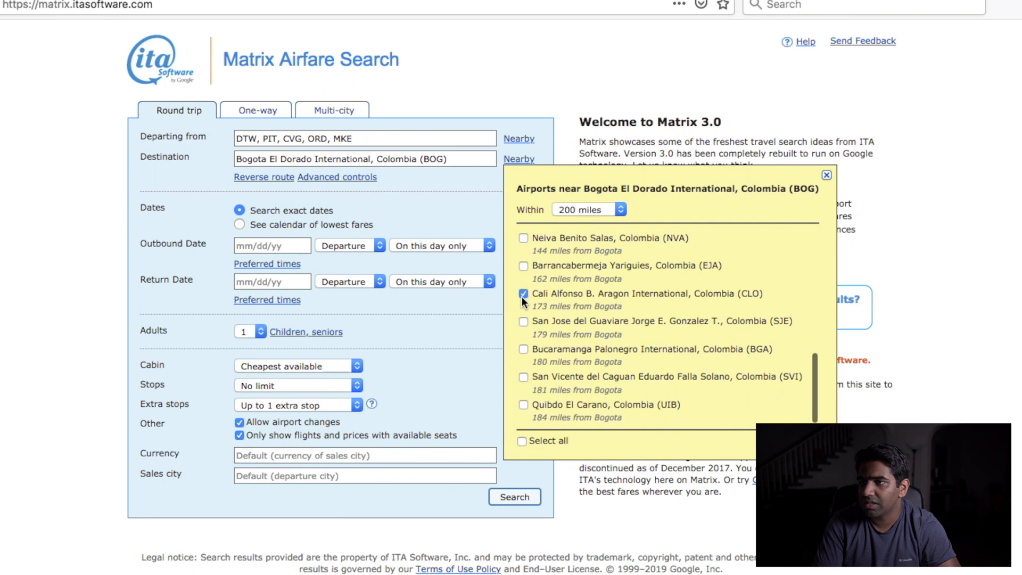
Step: Check airports within 300 miles of Bogota and apply the selected nearby destinations MDE and CLO alongside BOG
{"action": "left_click", "coordinate": [587, 210]}
{"action": "left_click", "coordinate": [587, 219]}
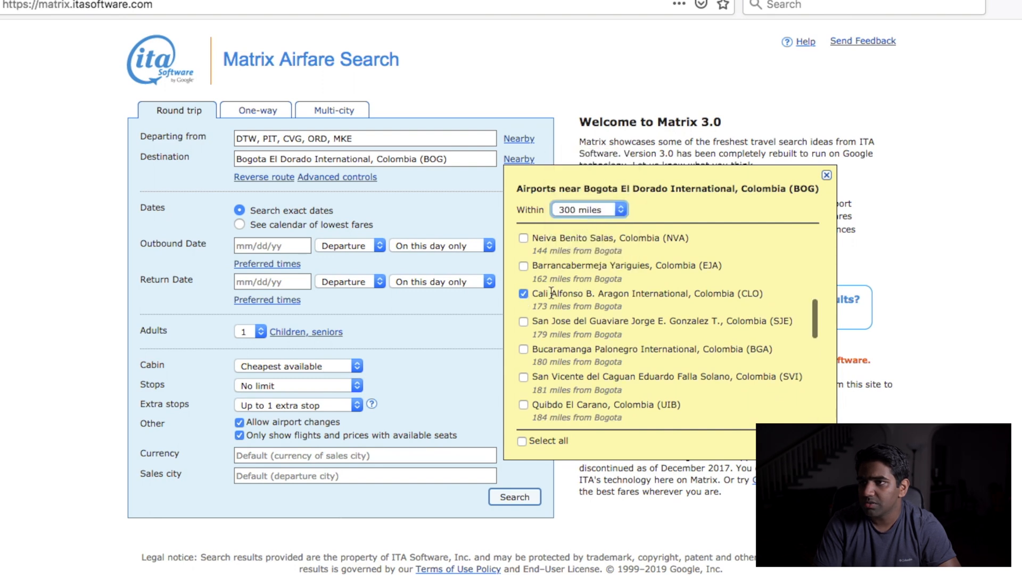
{"action": "scroll", "coordinate": [551, 292], "scroll_direction": "down", "scroll_amount": 2}
{"action": "scroll", "coordinate": [551, 293], "scroll_direction": "down", "scroll_amount": 10}
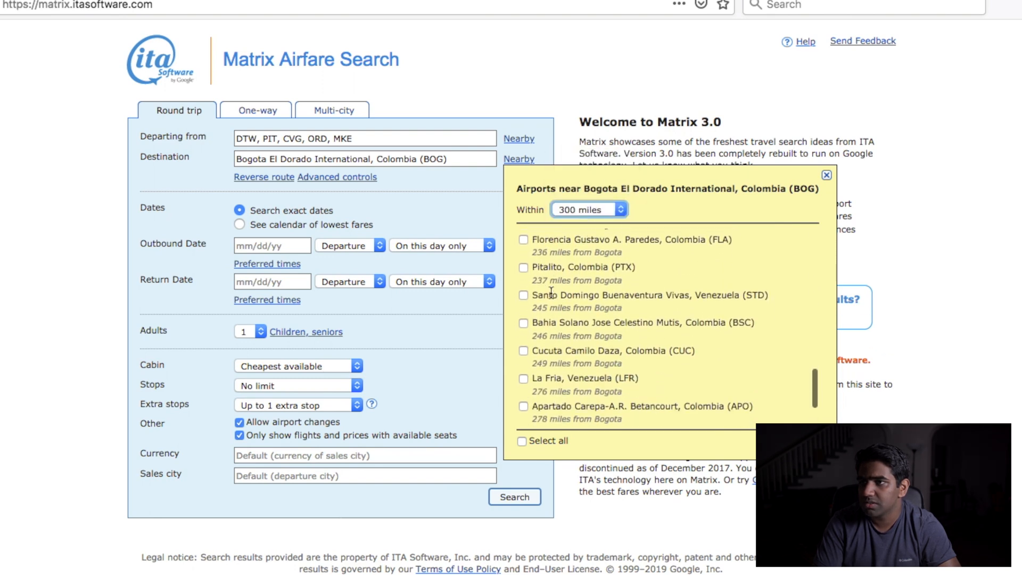
{"action": "scroll", "coordinate": [551, 292], "scroll_direction": "down", "scroll_amount": 1}
{"action": "left_click", "coordinate": [477, 321]}
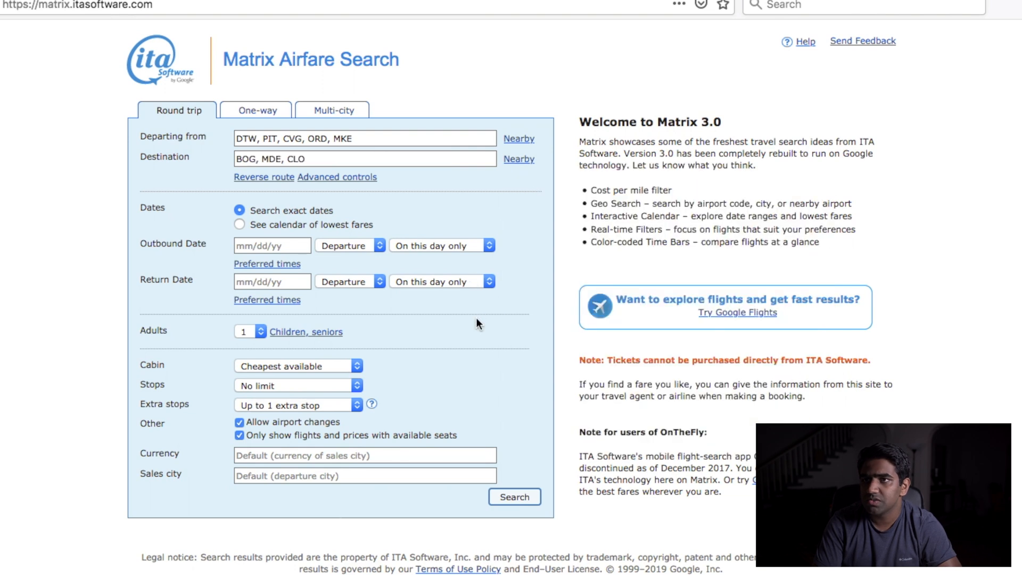
Step: Use the calendar of lowest fares, departing from 04/27/2020 with a stay of 14-16 nights
{"action": "left_click", "coordinate": [239, 225]}
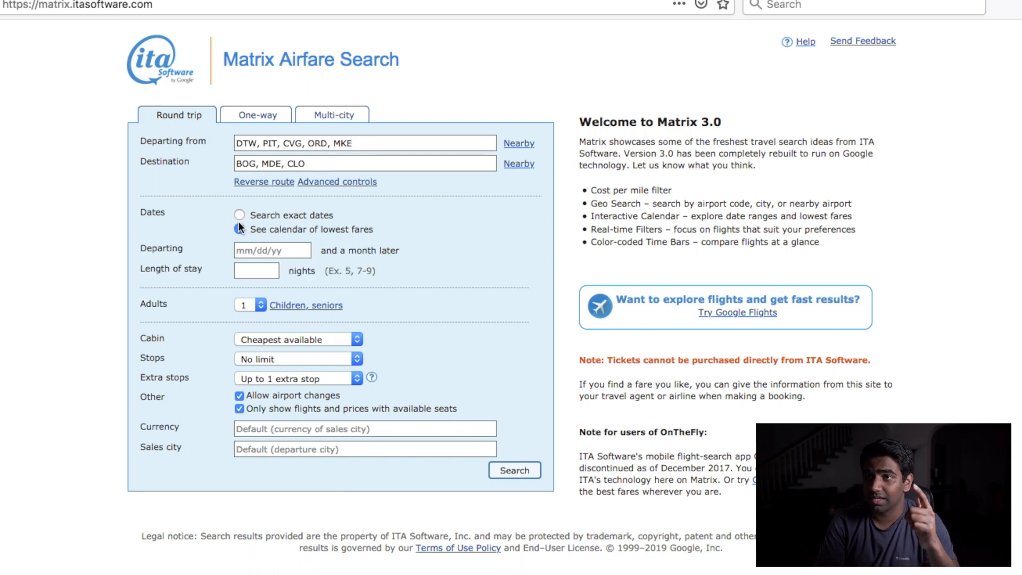
{"action": "left_click", "coordinate": [263, 248]}
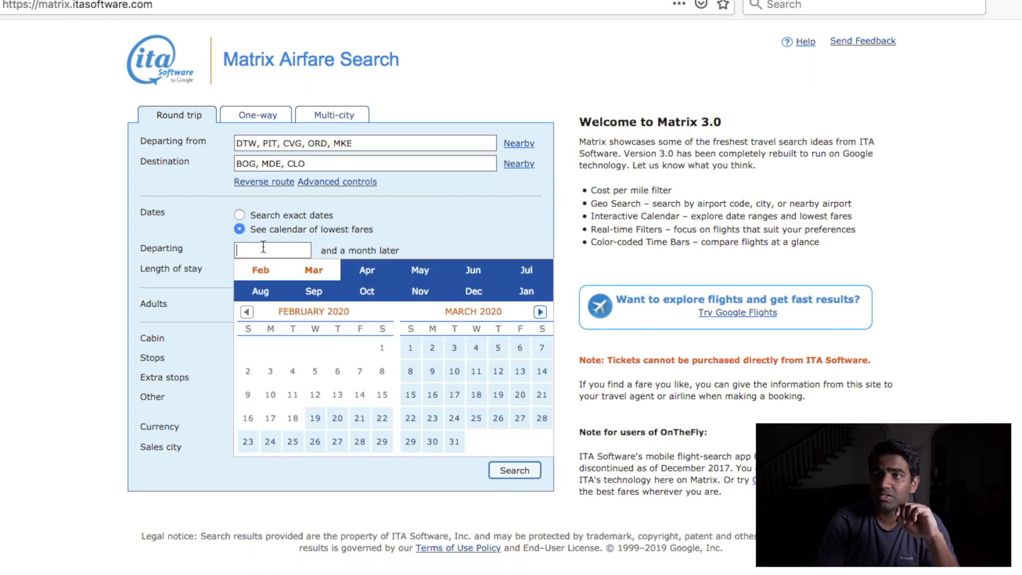
{"action": "left_click", "coordinate": [540, 312]}
{"action": "left_click", "coordinate": [431, 442]}
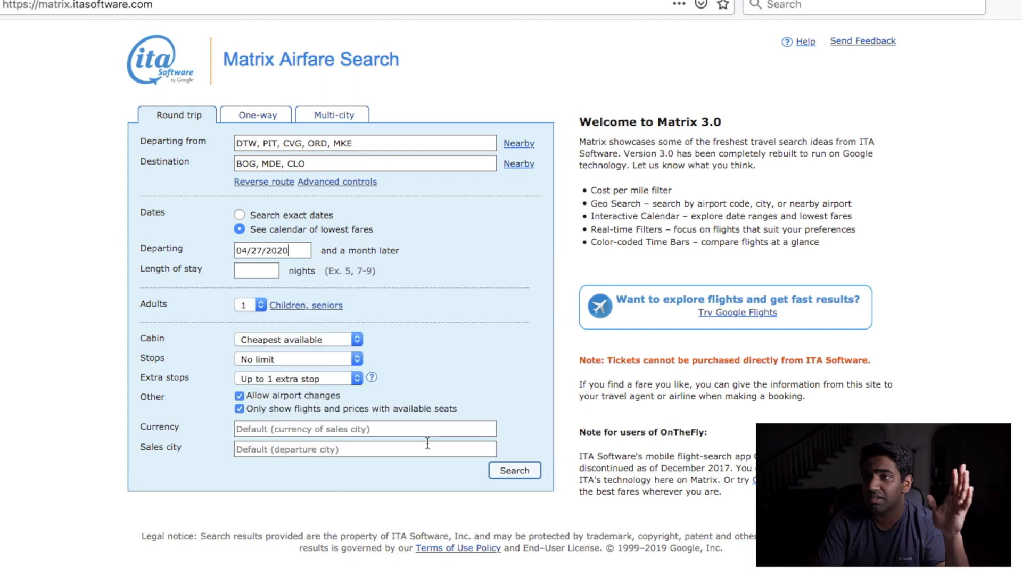
{"action": "left_click", "coordinate": [272, 268]}
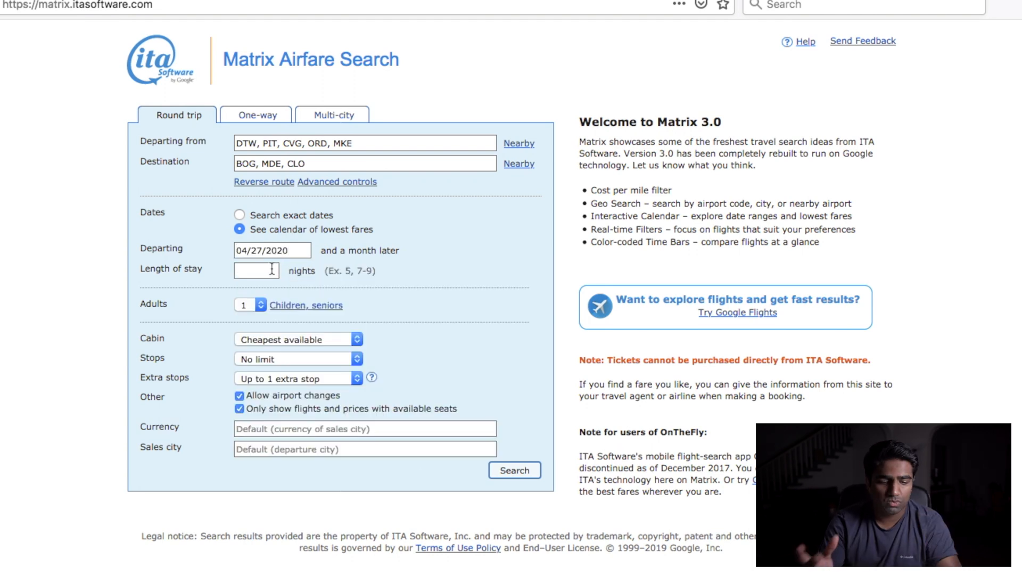
{"action": "type", "text": "14-16"}
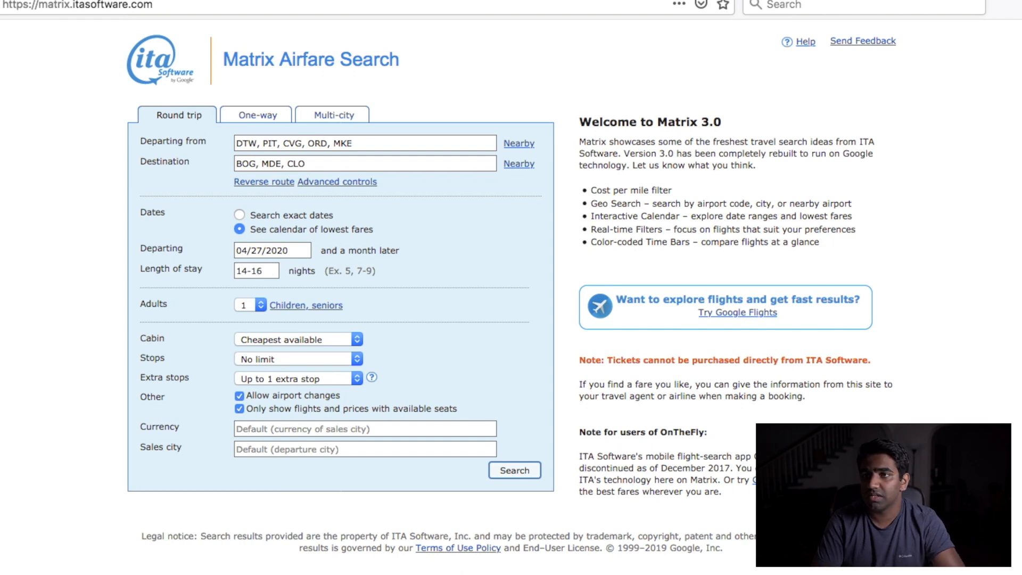
Step: Keep the cheapest available cabin and unlimited stops, set extra stops to No limit, and run the fare search
{"action": "left_click", "coordinate": [314, 338]}
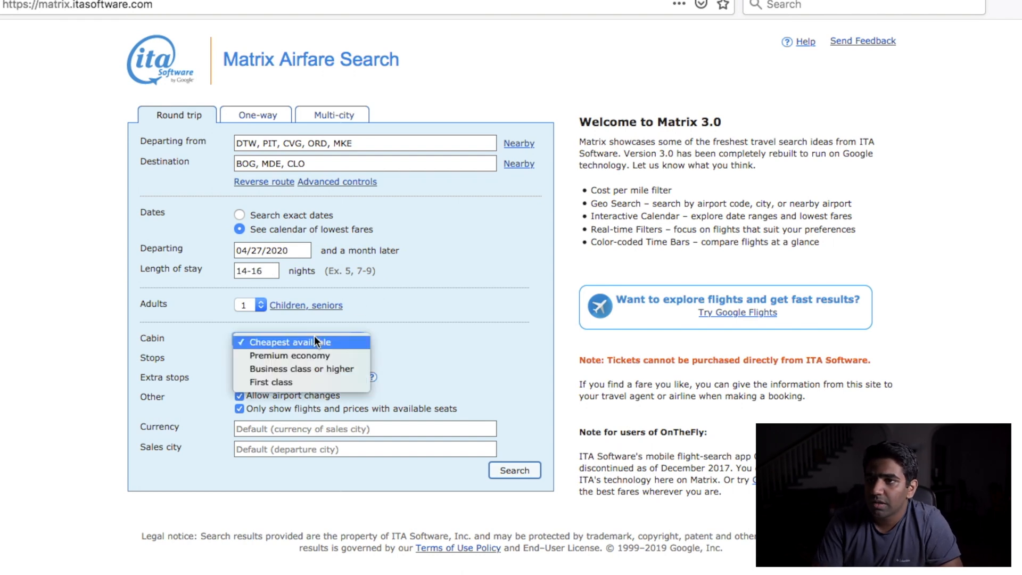
{"action": "left_click", "coordinate": [343, 343]}
{"action": "left_click", "coordinate": [327, 362]}
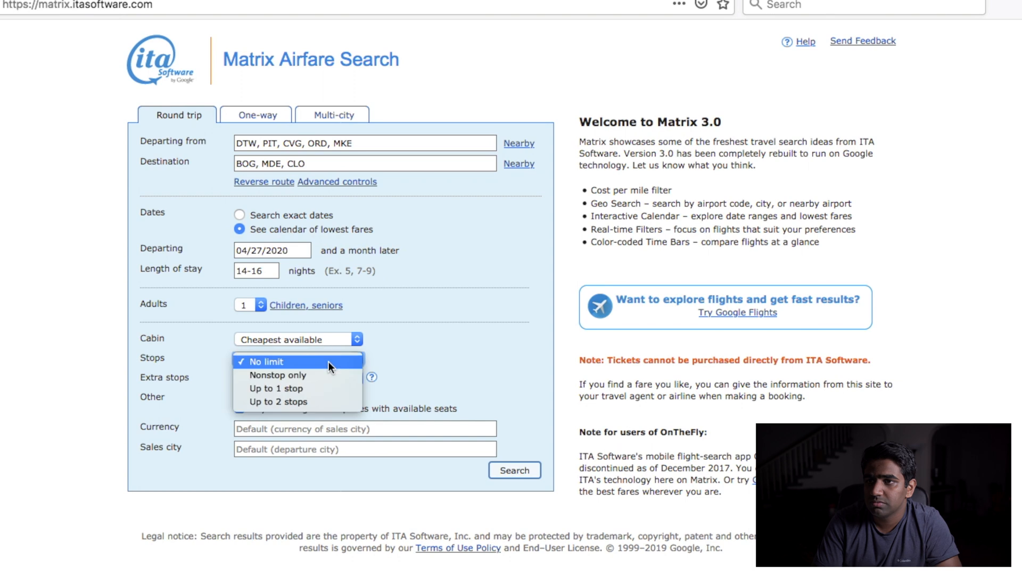
{"action": "left_click", "coordinate": [325, 362]}
{"action": "left_click", "coordinate": [328, 377]}
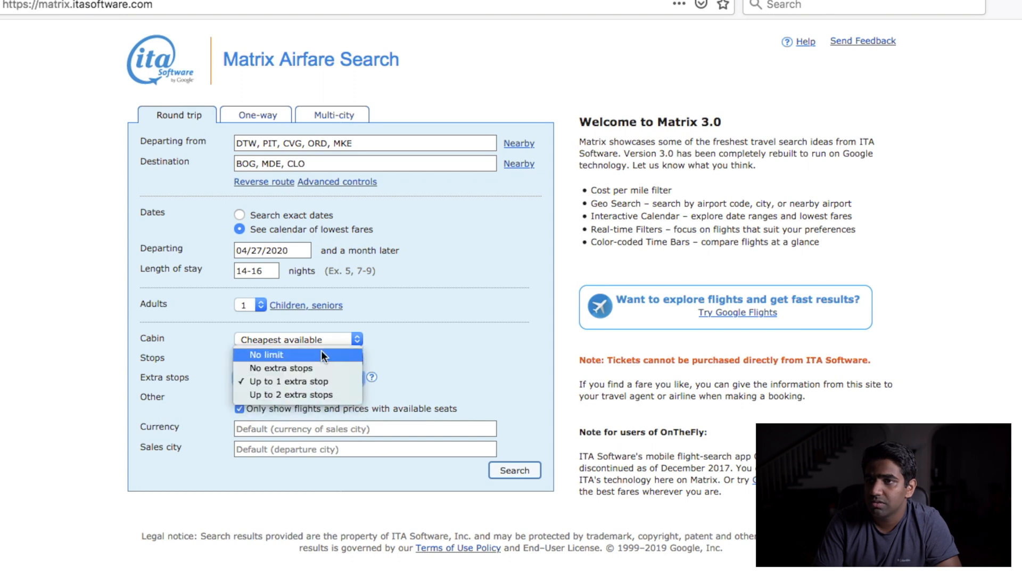
{"action": "left_click", "coordinate": [321, 350]}
{"action": "left_click", "coordinate": [428, 385]}
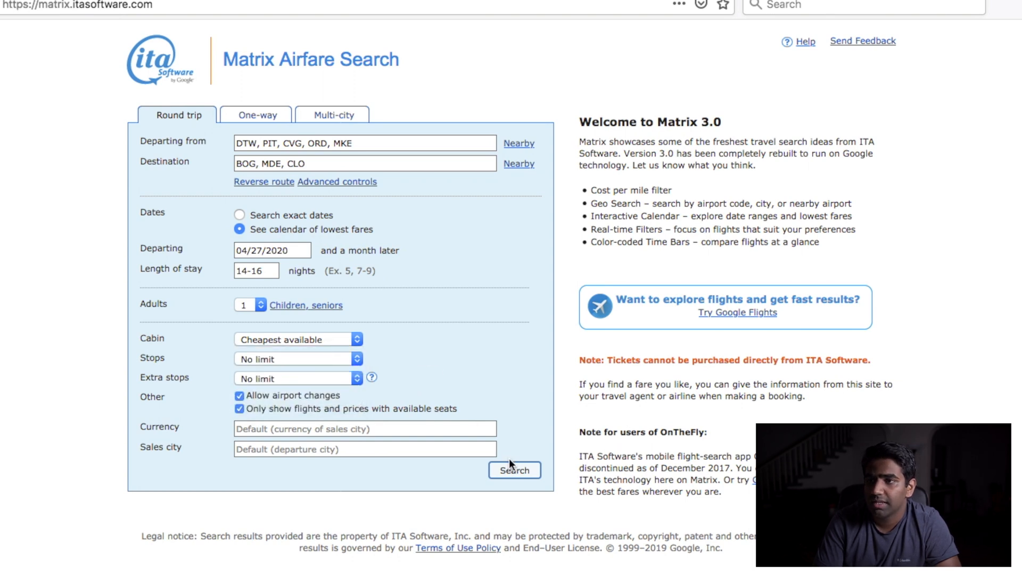
{"action": "left_click", "coordinate": [506, 471]}
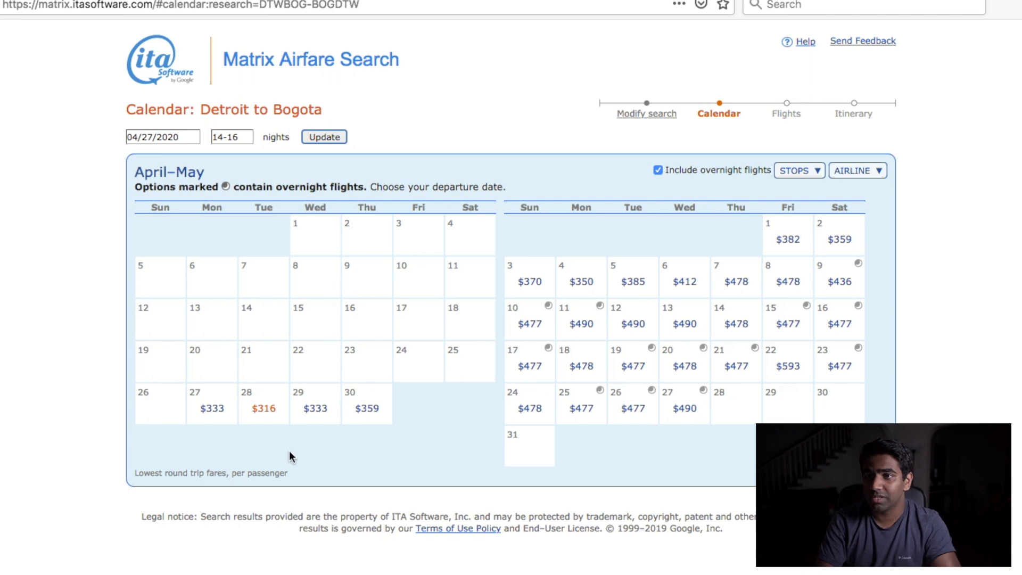
Step: Choose the 15-night trip departing April 28 and expand the details of the cheapest Spirit itinerary
{"action": "mouse_move", "coordinate": [268, 416]}
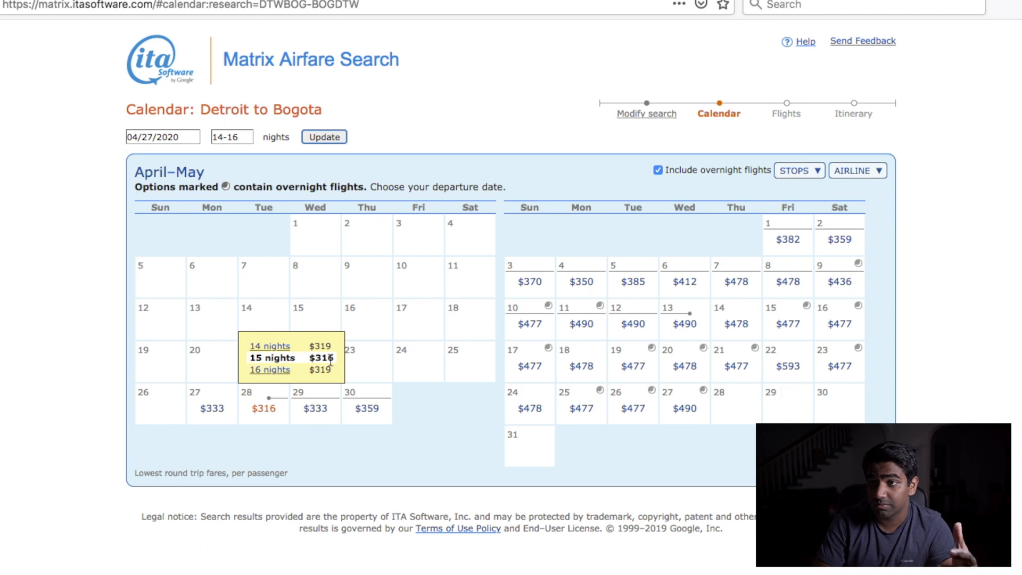
{"action": "left_click", "coordinate": [288, 361]}
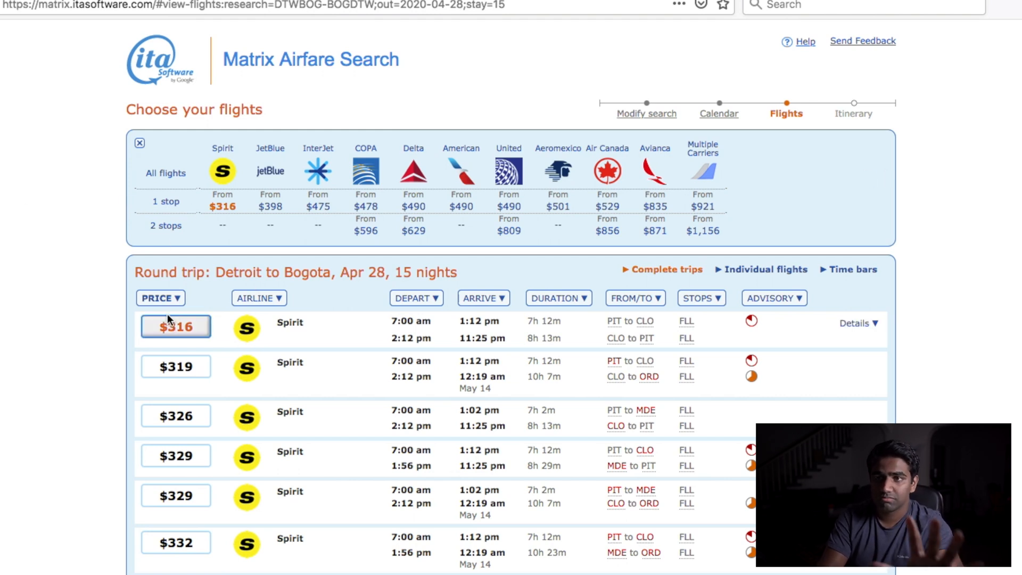
{"action": "mouse_move", "coordinate": [167, 325]}
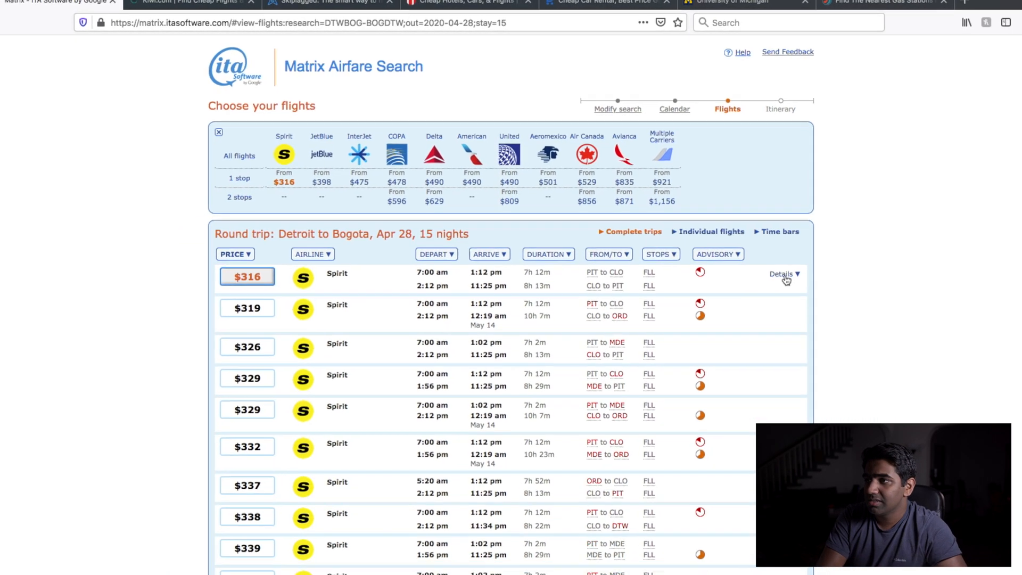
{"action": "left_click", "coordinate": [785, 276]}
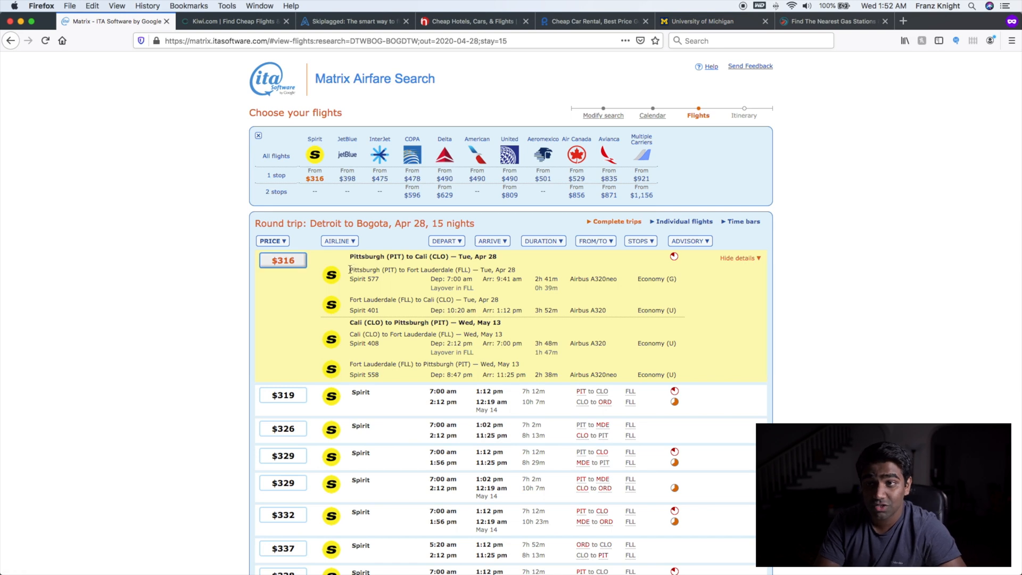
{"action": "left_click_drag", "start_coordinate": [349, 269], "coordinate": [450, 258]}
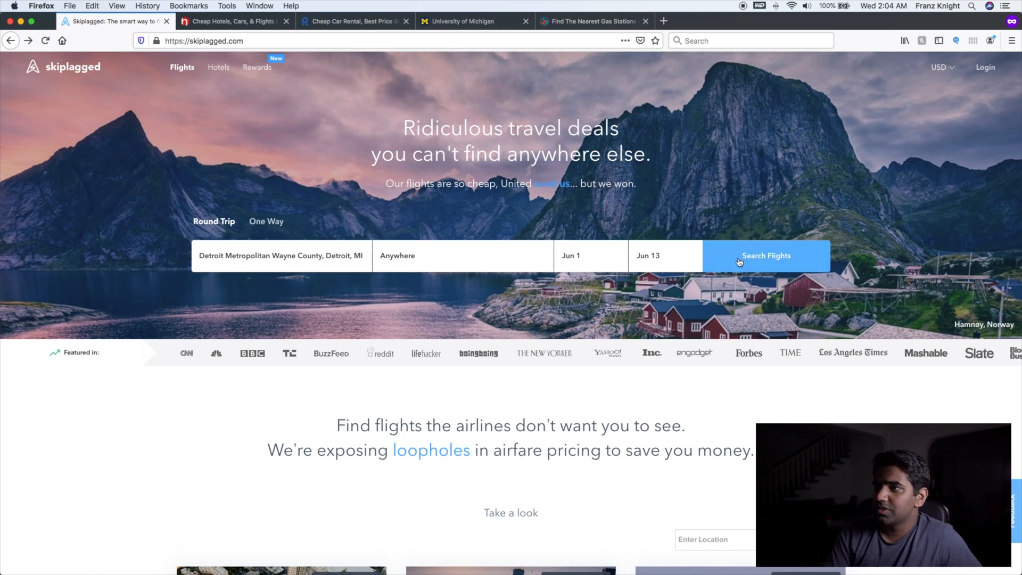
Step: In Skiplagged, search round trips from Detroit to Anywhere for Jun 1 to Jun 13 and open the hidden-city fares to Washington
{"action": "left_click", "coordinate": [764, 259]}
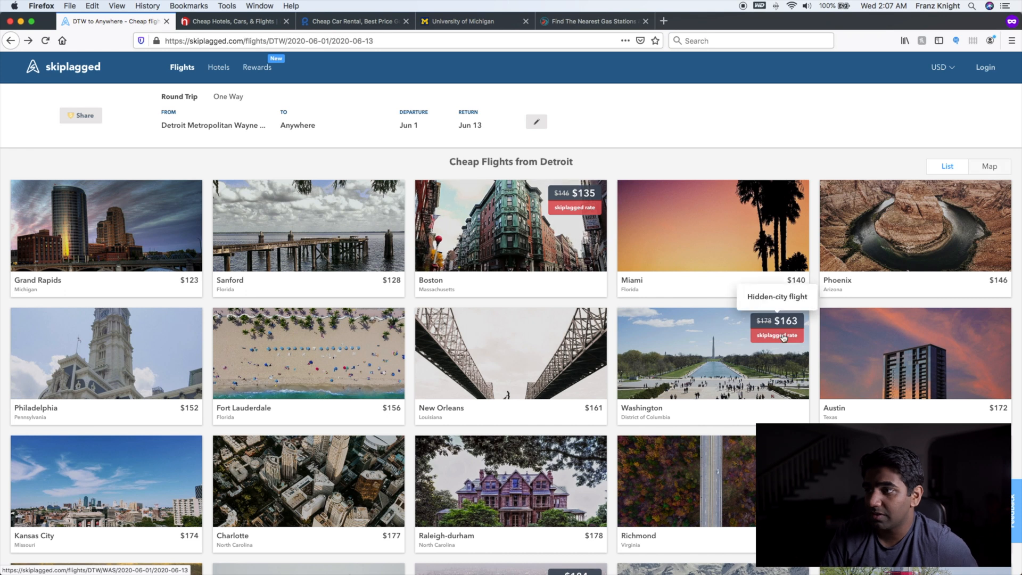
{"action": "left_click", "coordinate": [705, 361]}
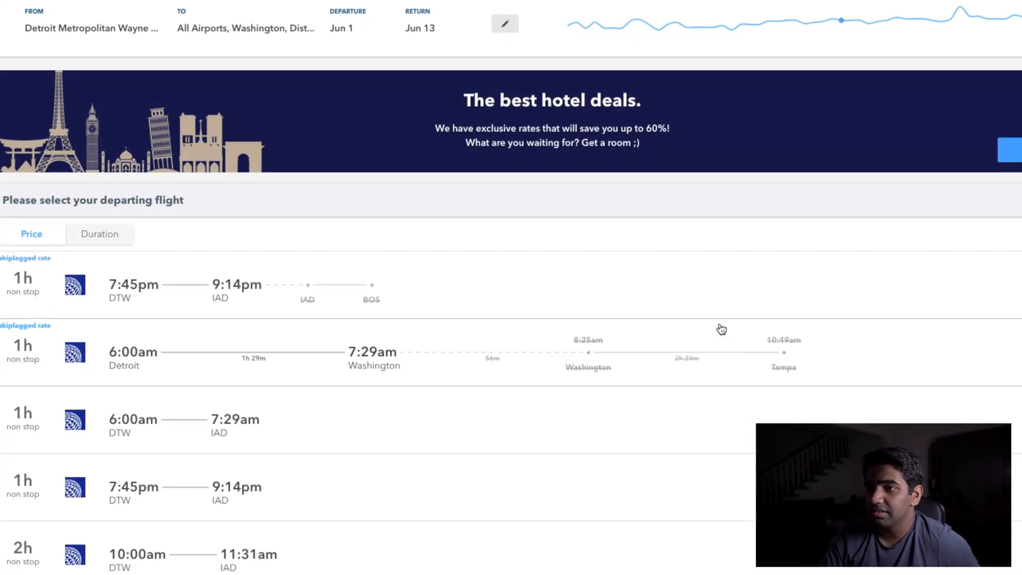
{"action": "mouse_move", "coordinate": [425, 292]}
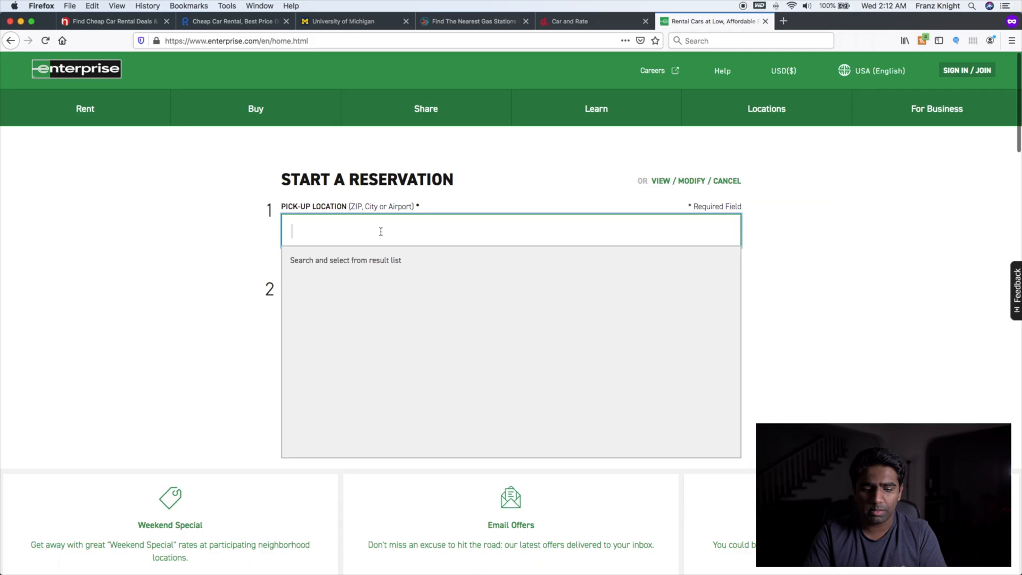
Step: On the Enterprise site, set the pick-up location to Detroit Metropolitan Airport, with pick-up on Mar 22, 2020 and return on Mar 28, 2020
{"action": "type", "text": "detroit"}
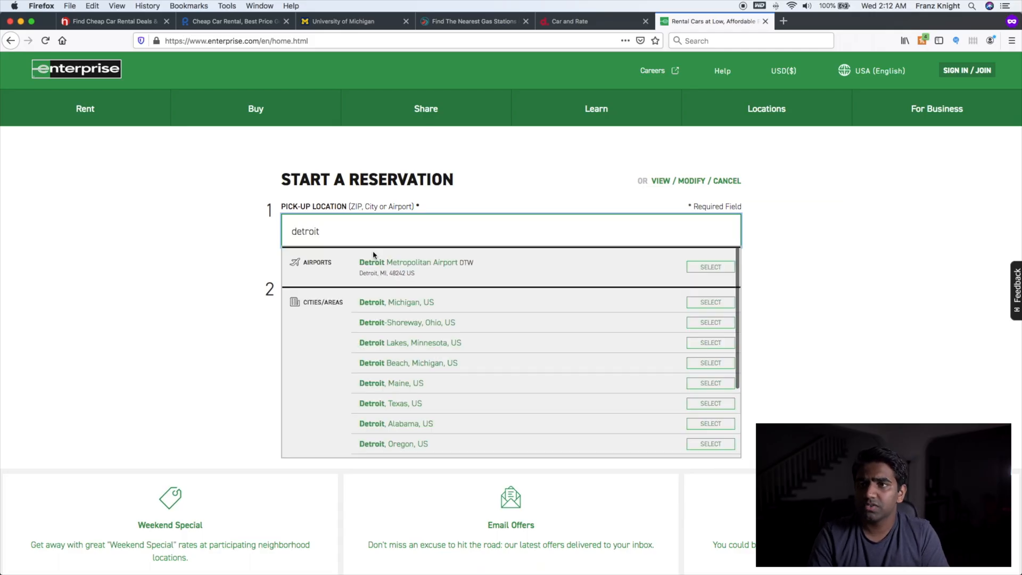
{"action": "key", "text": "Return"}
{"action": "left_click", "coordinate": [330, 296]}
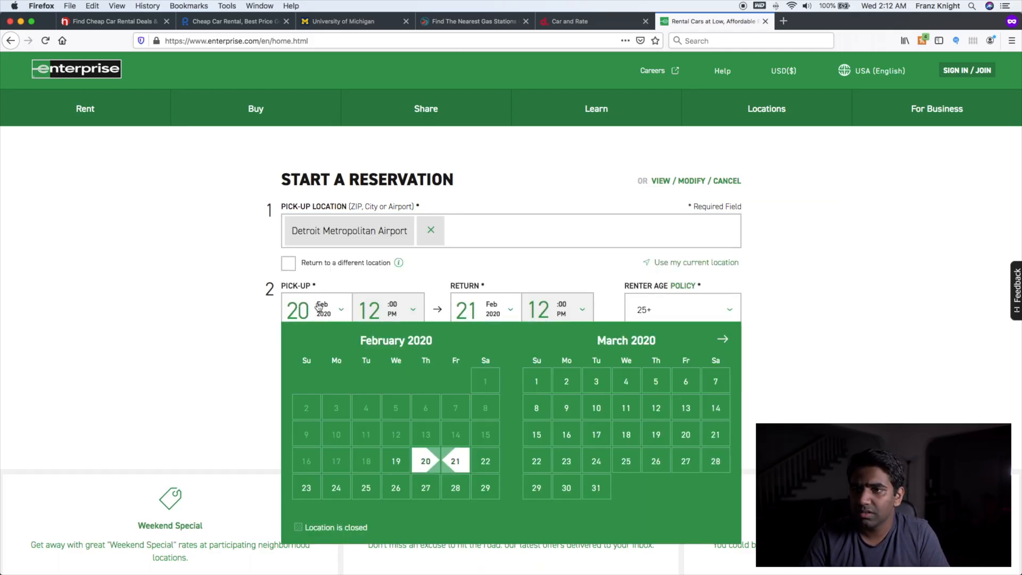
{"action": "left_click", "coordinate": [488, 310]}
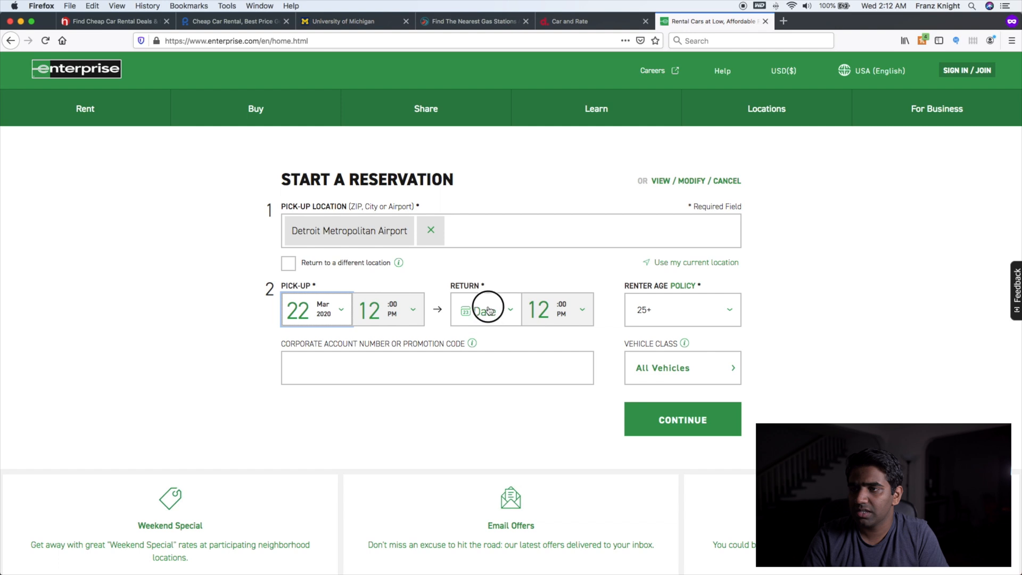
{"action": "left_click", "coordinate": [484, 461]}
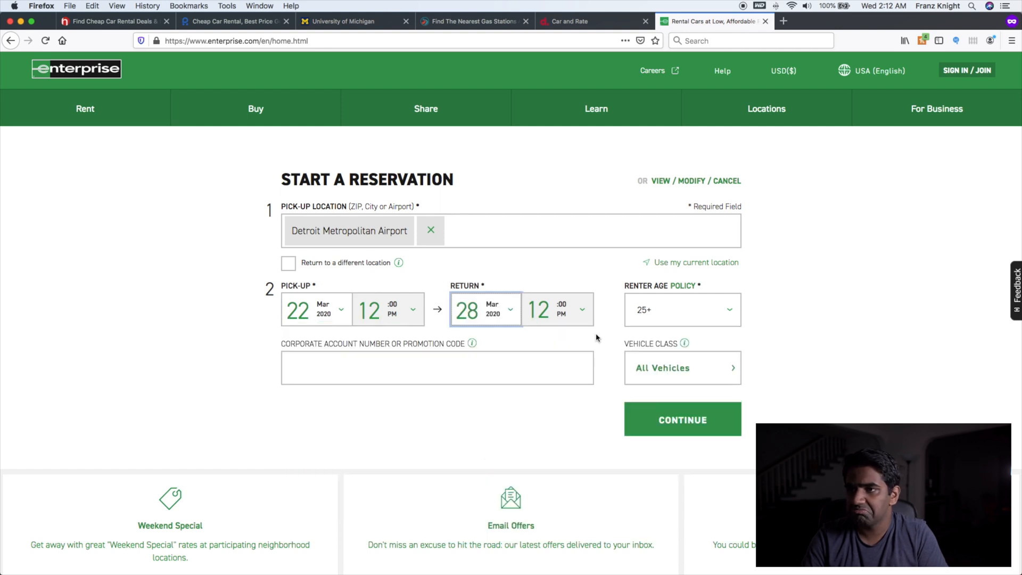
Step: Continue the reservation to the vehicle classes and review their rental prices
{"action": "left_click", "coordinate": [693, 429]}
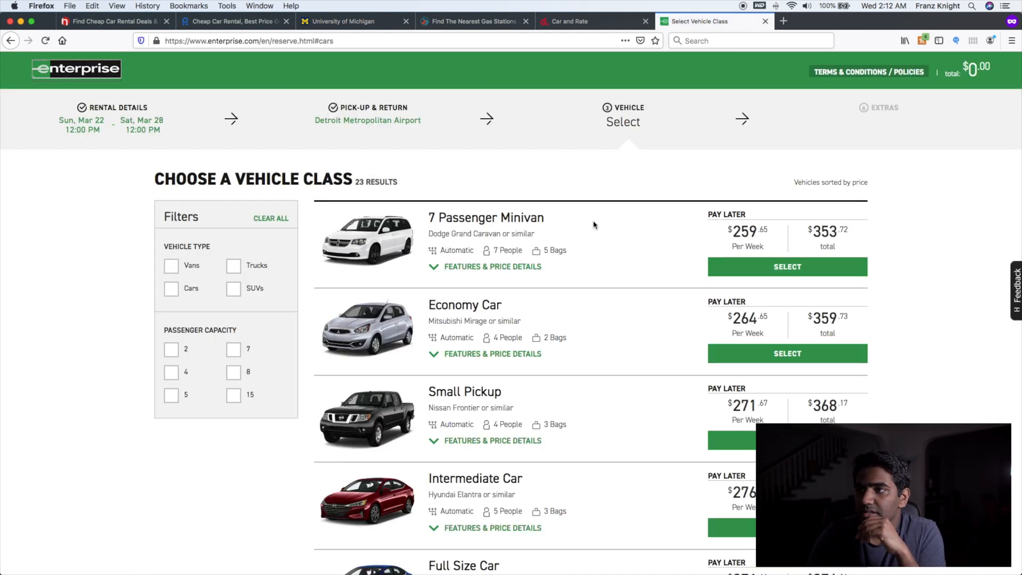
{"action": "scroll", "coordinate": [594, 224], "scroll_direction": "down", "scroll_amount": 1}
{"action": "scroll", "coordinate": [594, 224], "scroll_direction": "up", "scroll_amount": 1}
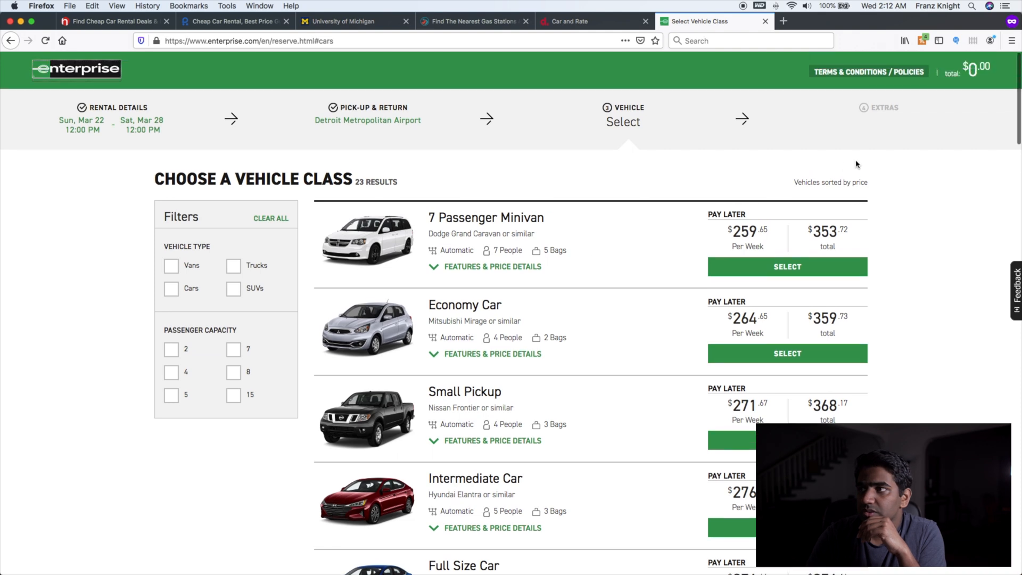
{"action": "scroll", "coordinate": [647, 231], "scroll_direction": "down", "scroll_amount": 1}
{"action": "scroll", "coordinate": [646, 231], "scroll_direction": "up", "scroll_amount": 1}
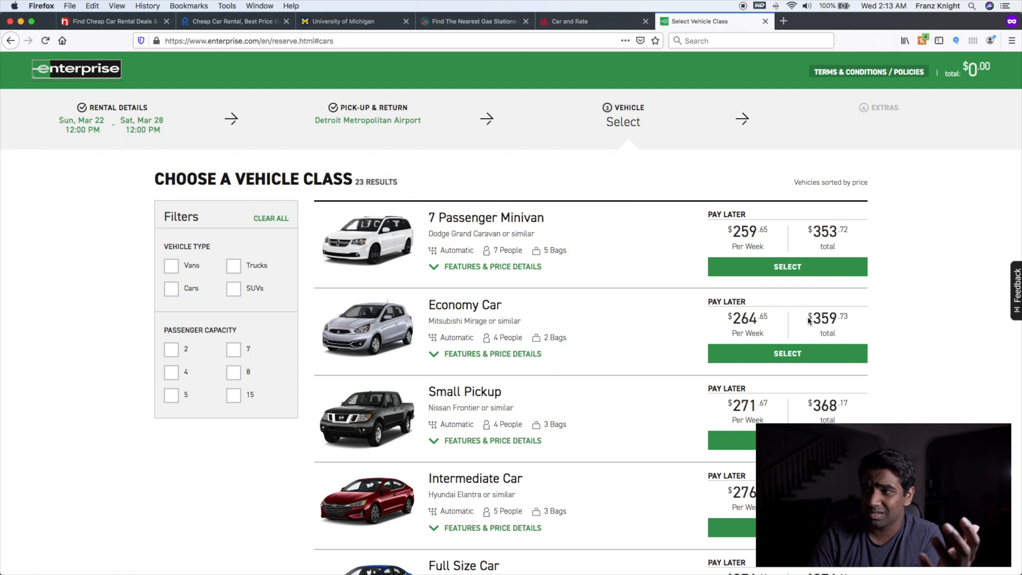
Step: Open hotwire.com in a new tab and set the car rental pick-up location to Detroit, MI (DTW)
{"action": "left_click", "coordinate": [449, 42]}
{"action": "left_click", "coordinate": [784, 24]}
{"action": "type", "text": "hotwire.com"}
{"action": "key", "text": "Return"}
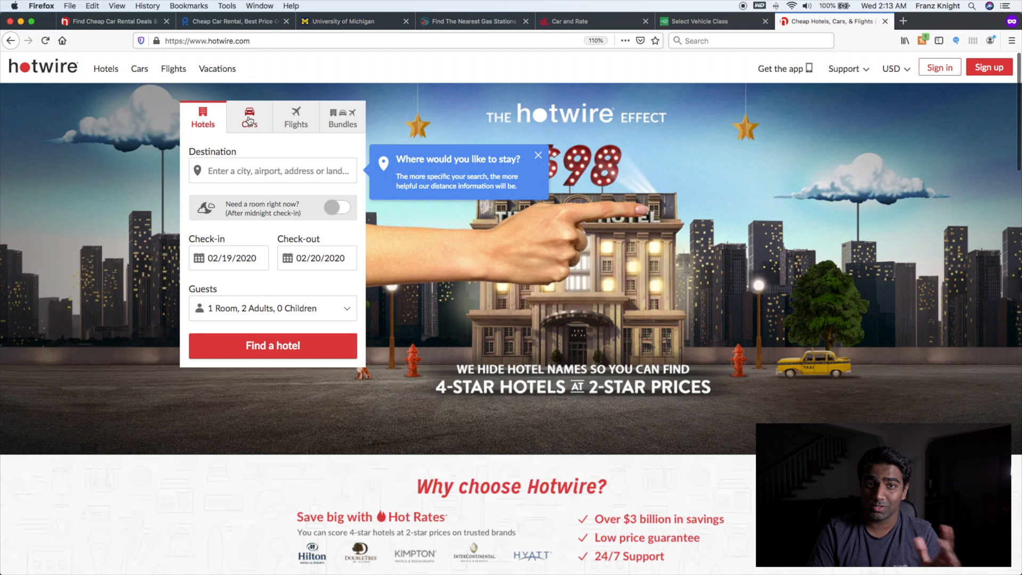
{"action": "left_click", "coordinate": [249, 121]}
{"action": "left_click", "coordinate": [249, 168]}
{"action": "type", "text": "detroit"}
{"action": "left_click", "coordinate": [249, 201]}
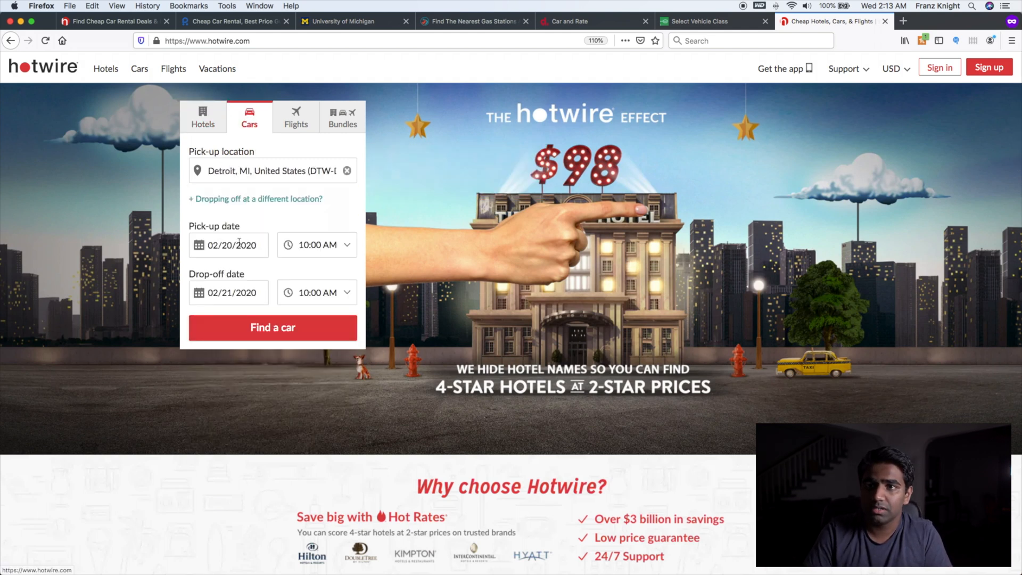
Step: Find Hotwire rental cars from 03/22/2020 to 03/28/2020 and compare the offers with Enterprise's vehicle prices
{"action": "left_click", "coordinate": [239, 244]}
{"action": "left_click", "coordinate": [365, 367]}
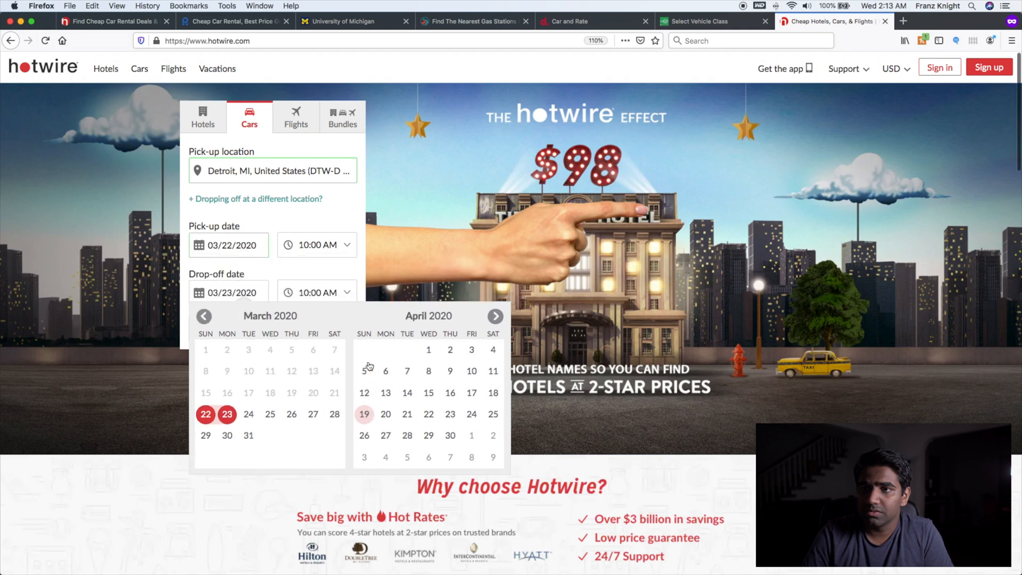
{"action": "left_click", "coordinate": [334, 414]}
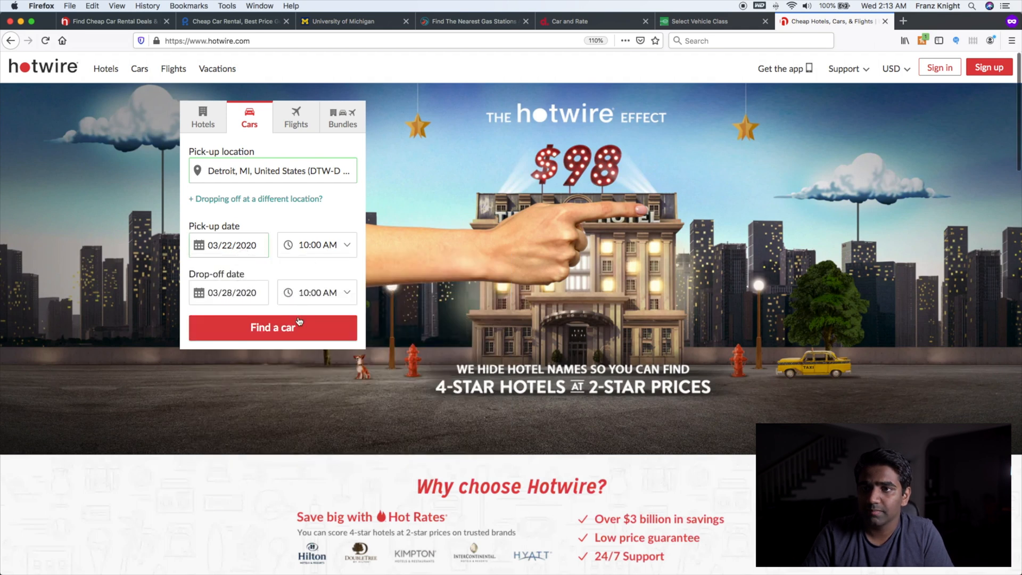
{"action": "left_click", "coordinate": [299, 321]}
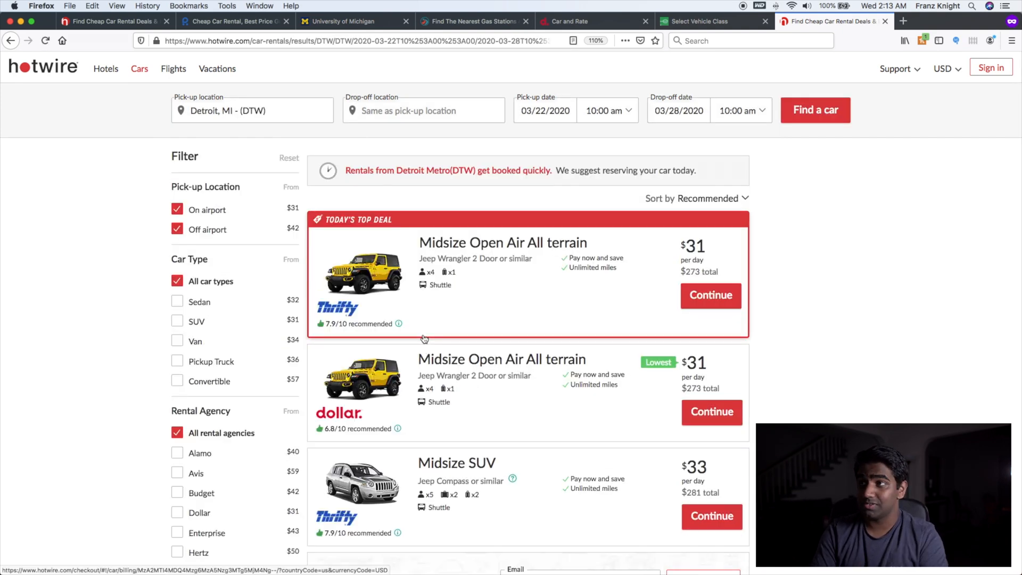
{"action": "left_click", "coordinate": [703, 21]}
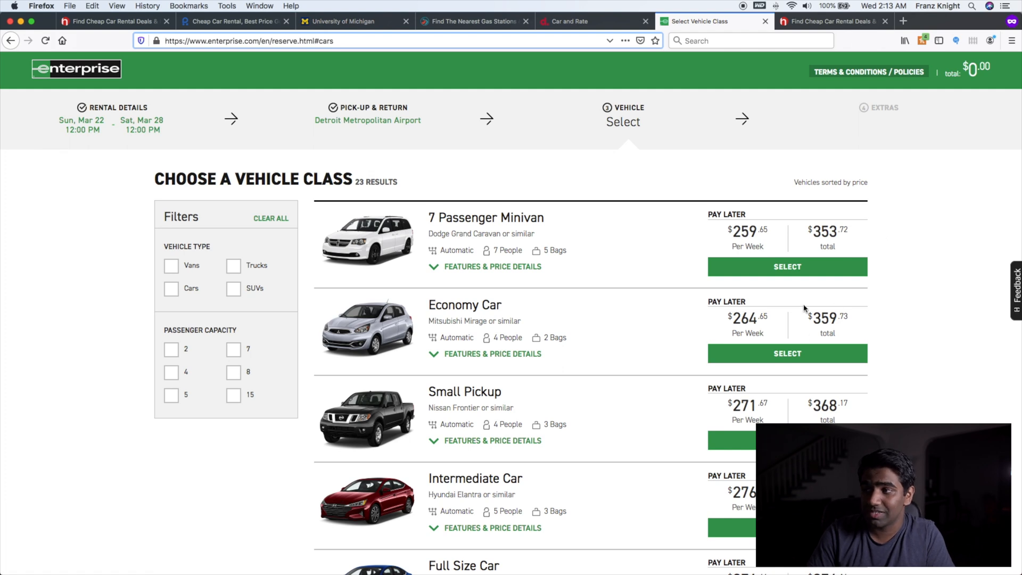
{"action": "left_click", "coordinate": [780, 21]}
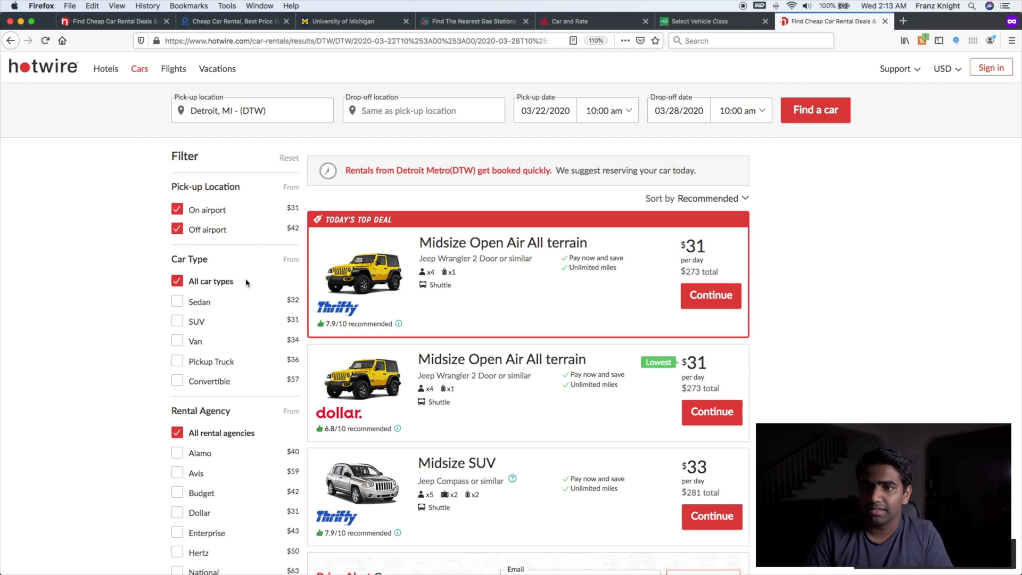
Step: Review the Hotwire rental offers for Detroit and compare their totals with Enterprise's vehicle class prices
{"action": "scroll", "coordinate": [247, 283], "scroll_direction": "down", "scroll_amount": 5}
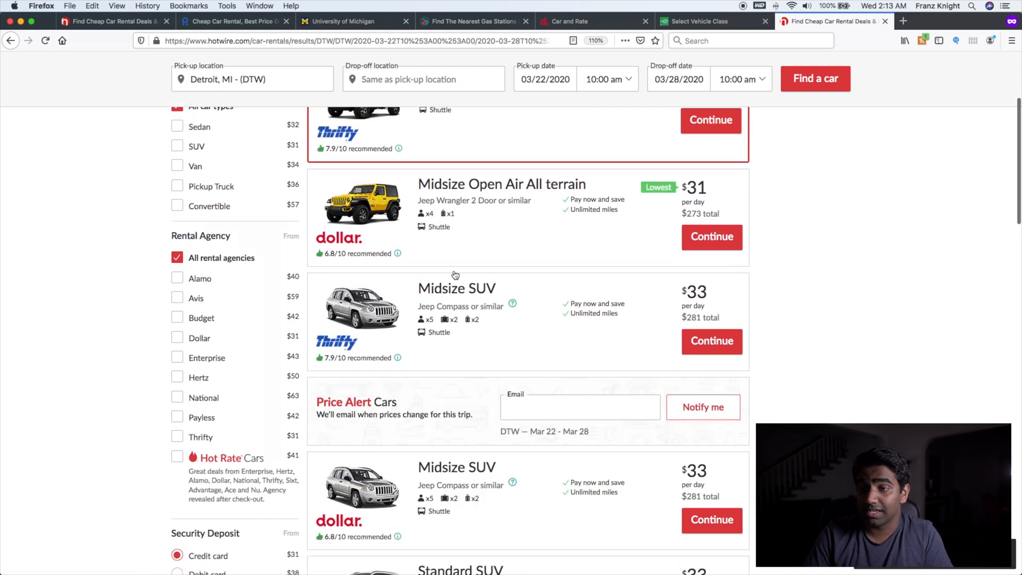
{"action": "scroll", "coordinate": [455, 275], "scroll_direction": "down", "scroll_amount": 10}
{"action": "scroll", "coordinate": [582, 239], "scroll_direction": "up", "scroll_amount": 1}
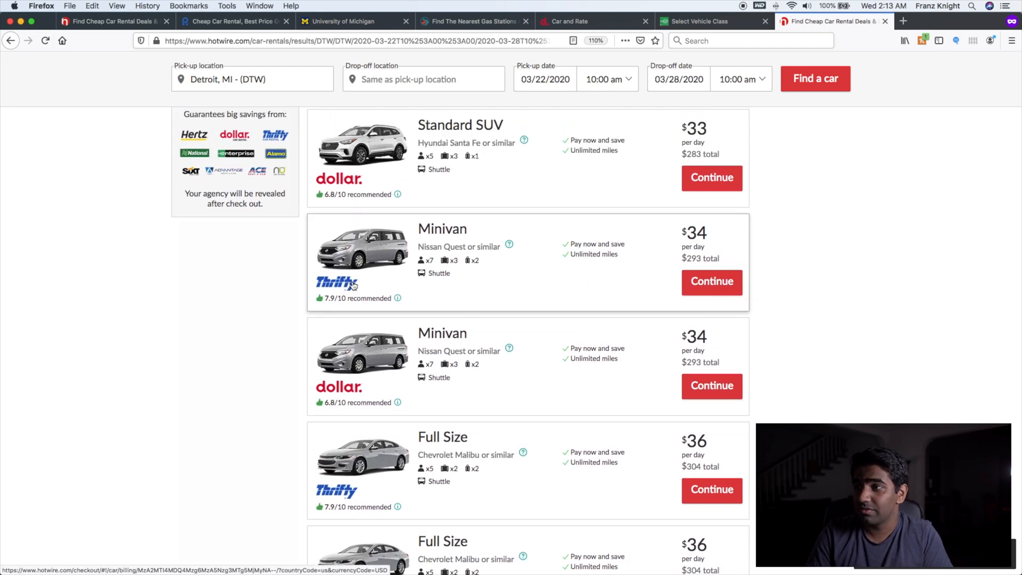
{"action": "left_click", "coordinate": [738, 24]}
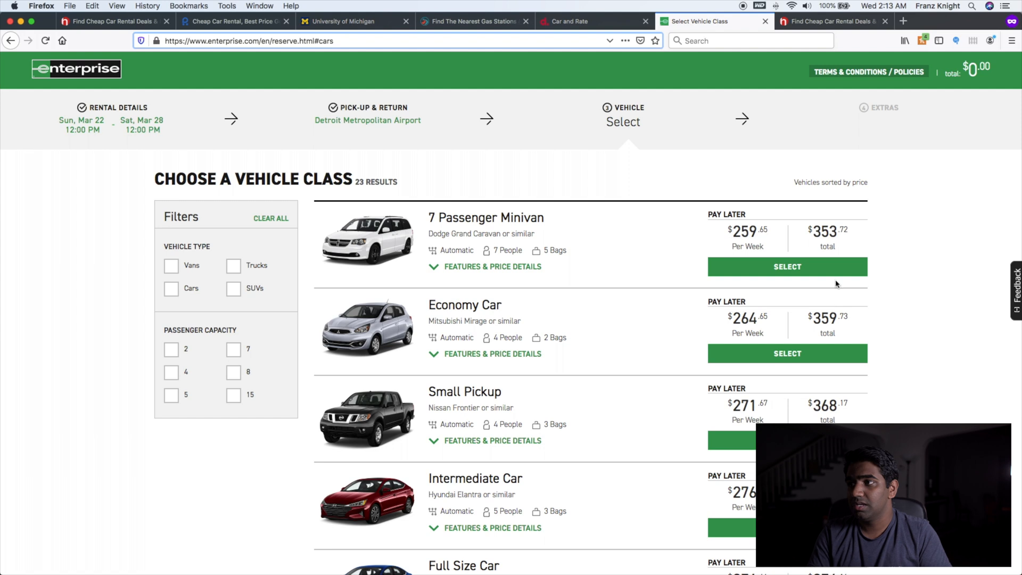
{"action": "left_click", "coordinate": [814, 22]}
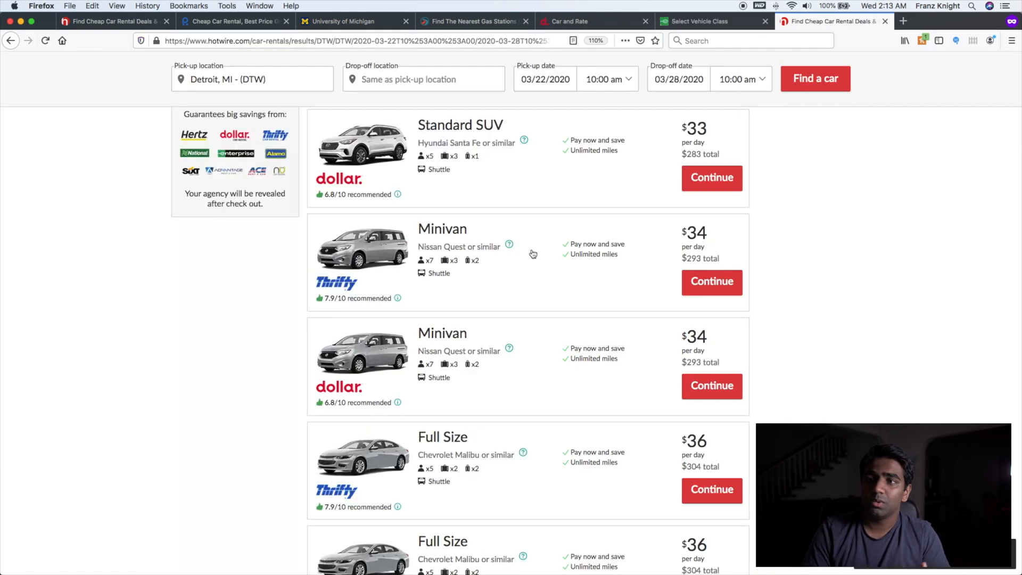
{"action": "scroll", "coordinate": [588, 196], "scroll_direction": "up", "scroll_amount": 10}
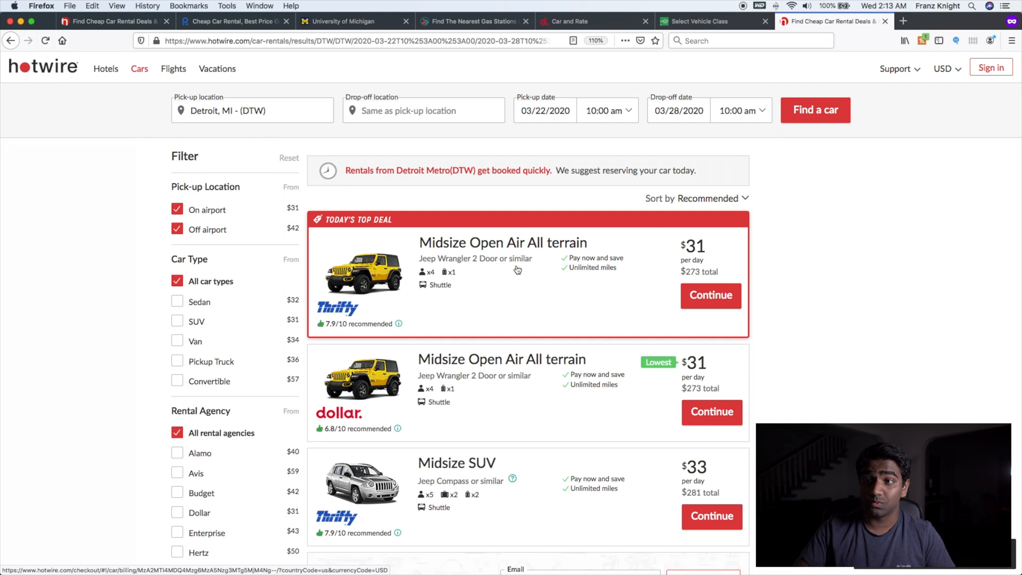
Step: On Rentalcars.com, search for cars at Detroit - Wayne County, US (DTW) from Sun Mar 22 2020 to Sat Mar 28 2020
{"action": "left_click", "coordinate": [182, 24]}
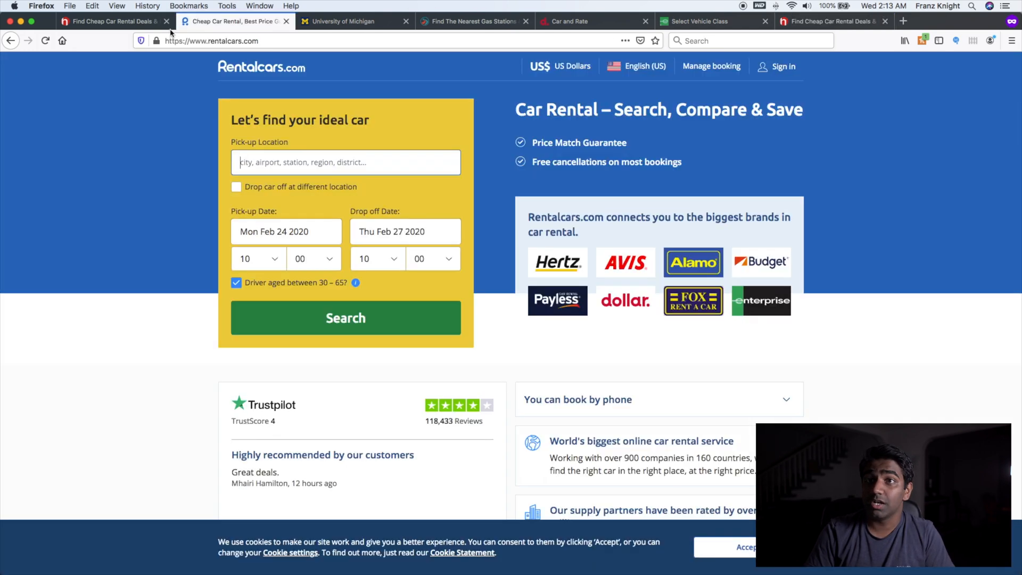
{"action": "left_click", "coordinate": [290, 171]}
{"action": "type", "text": "detroit"}
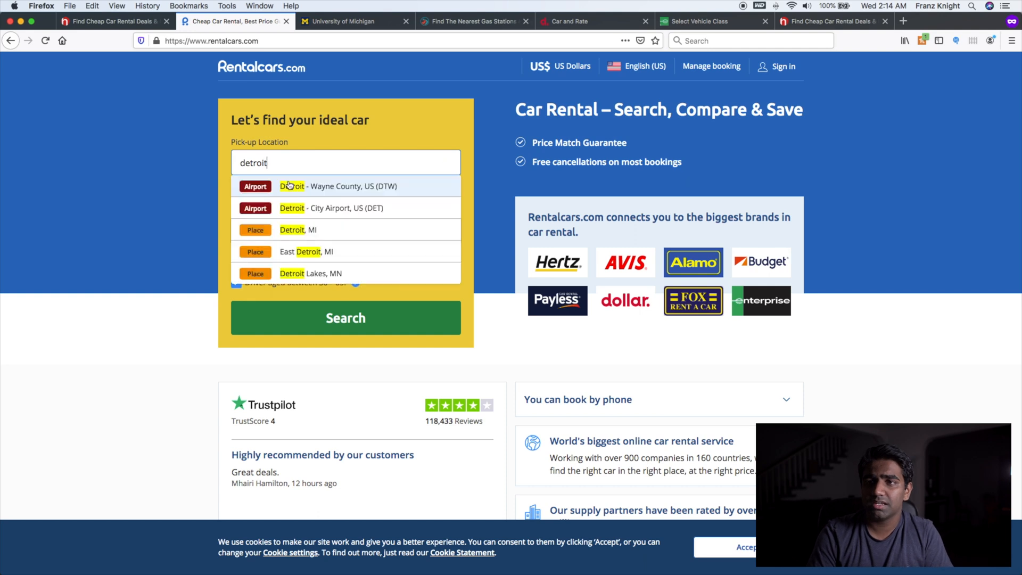
{"action": "left_click", "coordinate": [270, 183]}
{"action": "left_click", "coordinate": [280, 235]}
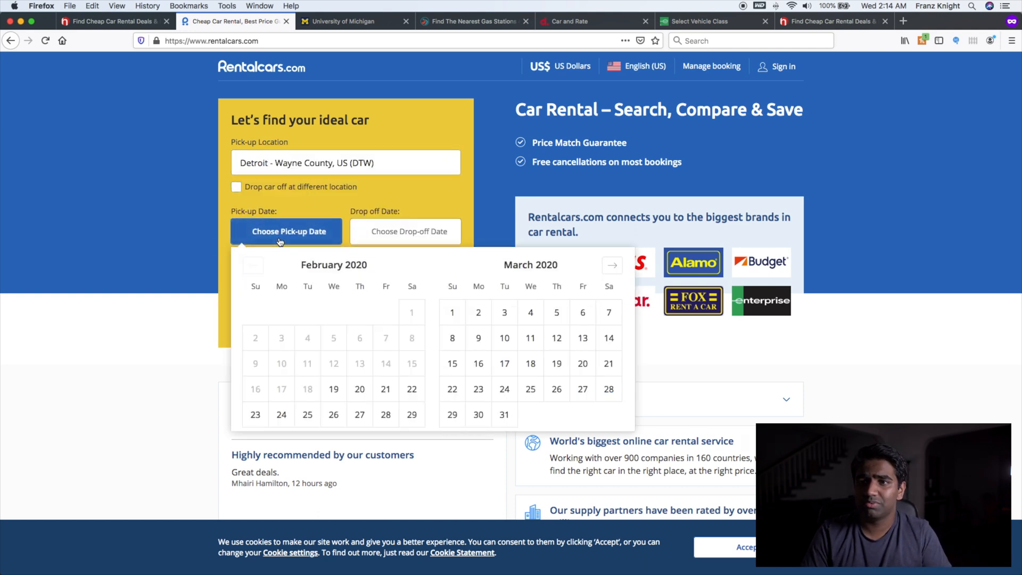
{"action": "left_click", "coordinate": [452, 388]}
{"action": "left_click", "coordinate": [612, 396]}
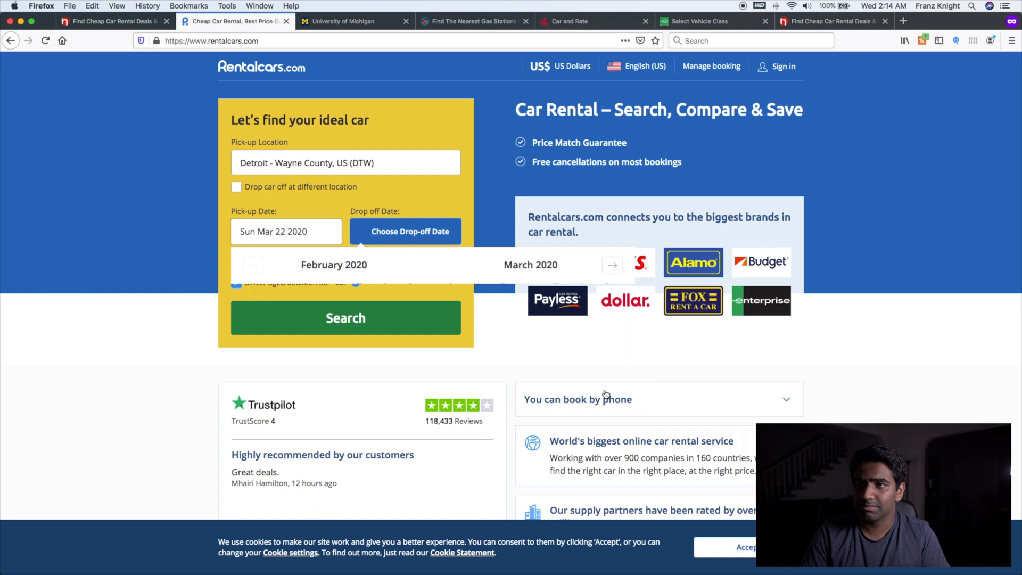
{"action": "left_click", "coordinate": [296, 333]}
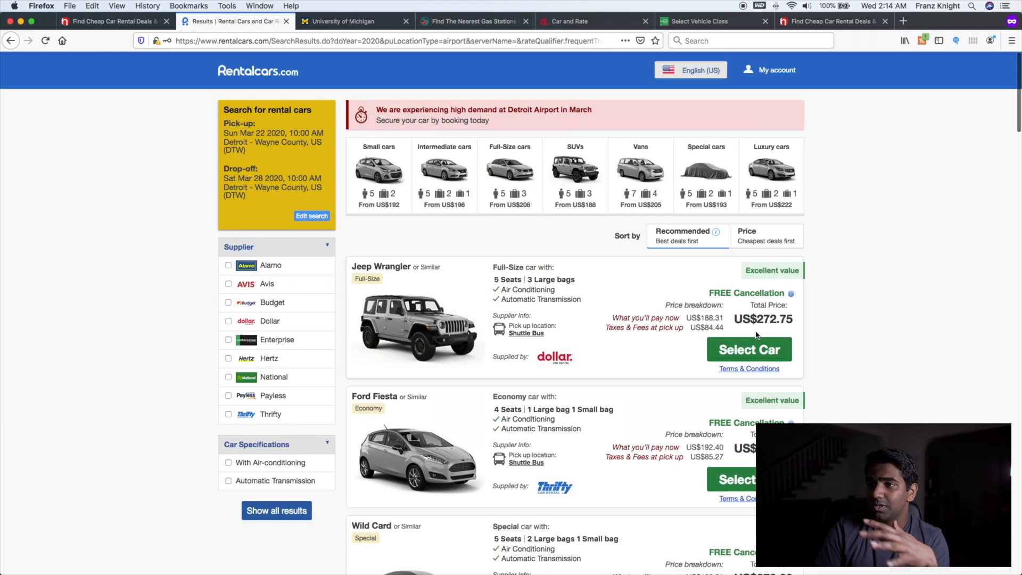
Step: Compare the Rentalcars.com results with the Hotwire offers and Enterprise's full list of vehicle class prices
{"action": "left_click", "coordinate": [828, 20]}
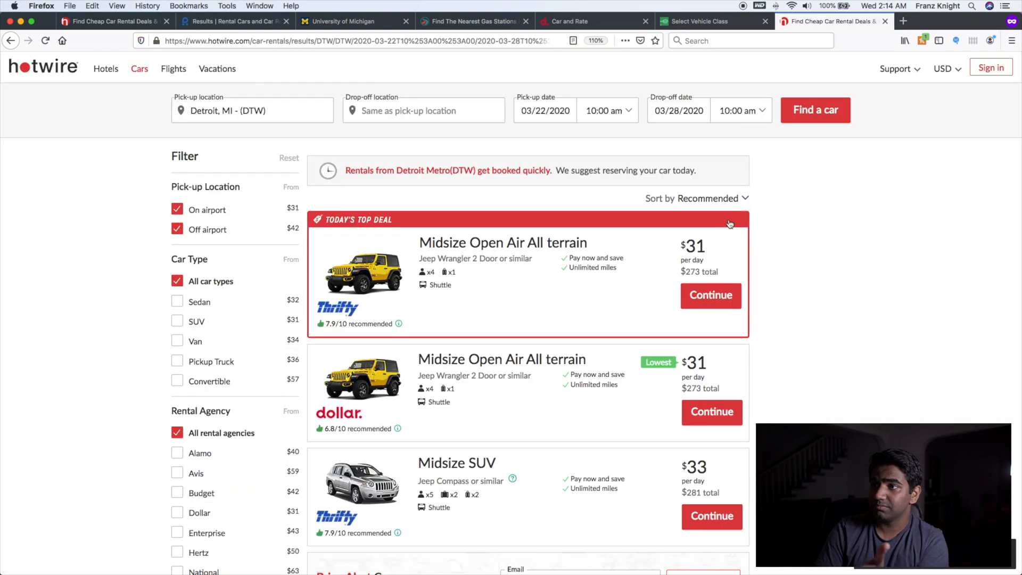
{"action": "left_click", "coordinate": [690, 21]}
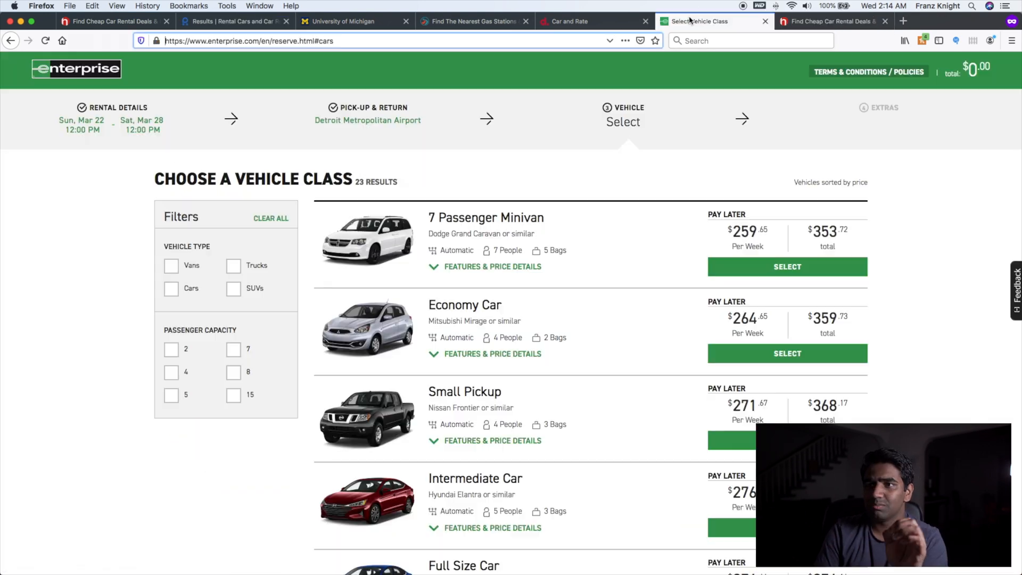
{"action": "scroll", "coordinate": [503, 215], "scroll_direction": "down", "scroll_amount": 15}
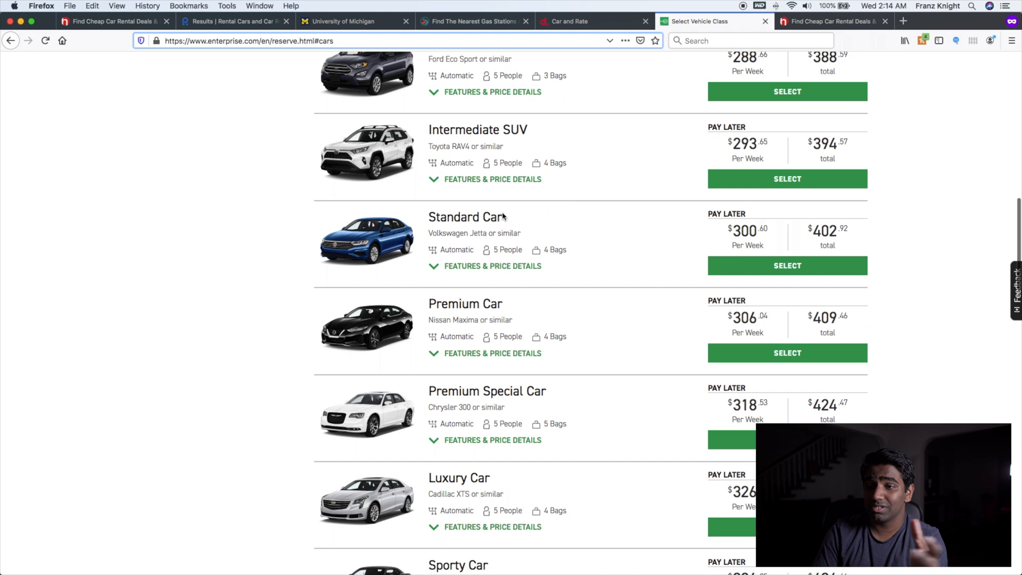
{"action": "scroll", "coordinate": [502, 216], "scroll_direction": "down", "scroll_amount": 15}
{"action": "scroll", "coordinate": [503, 215], "scroll_direction": "up", "scroll_amount": 10}
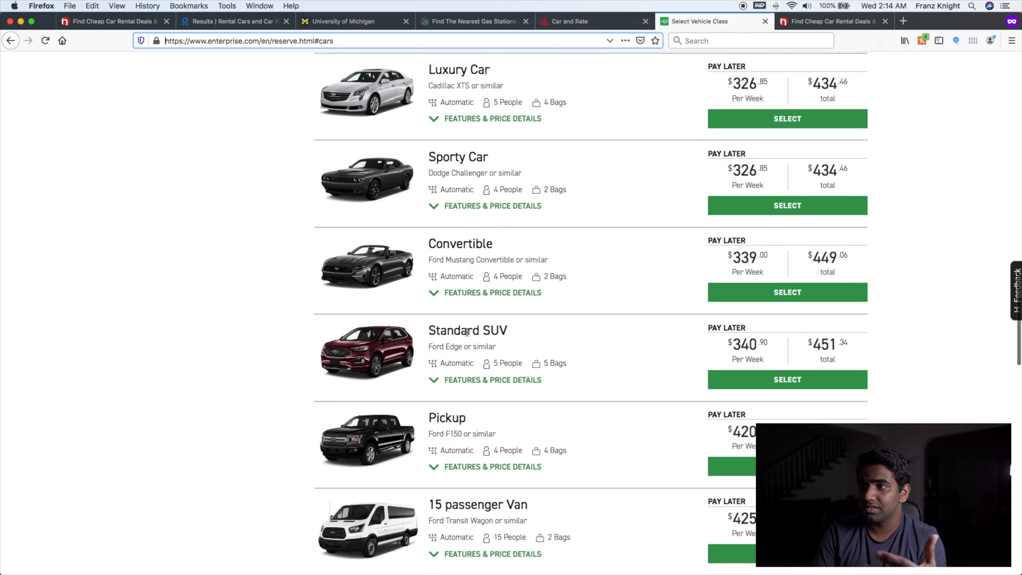
{"action": "scroll", "coordinate": [562, 346], "scroll_direction": "up", "scroll_amount": 10}
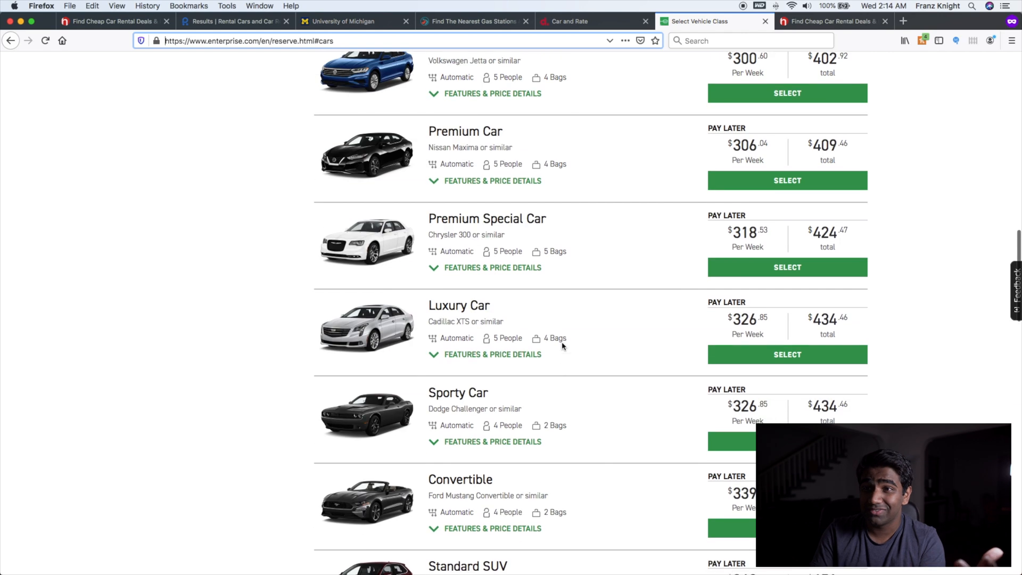
{"action": "scroll", "coordinate": [562, 346], "scroll_direction": "up", "scroll_amount": 4}
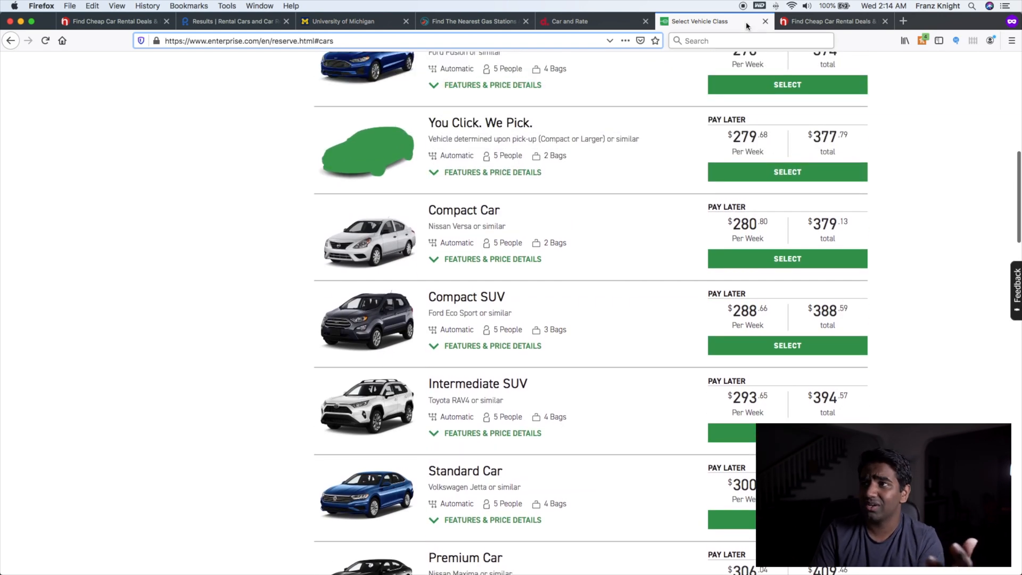
{"action": "left_click", "coordinate": [827, 21]}
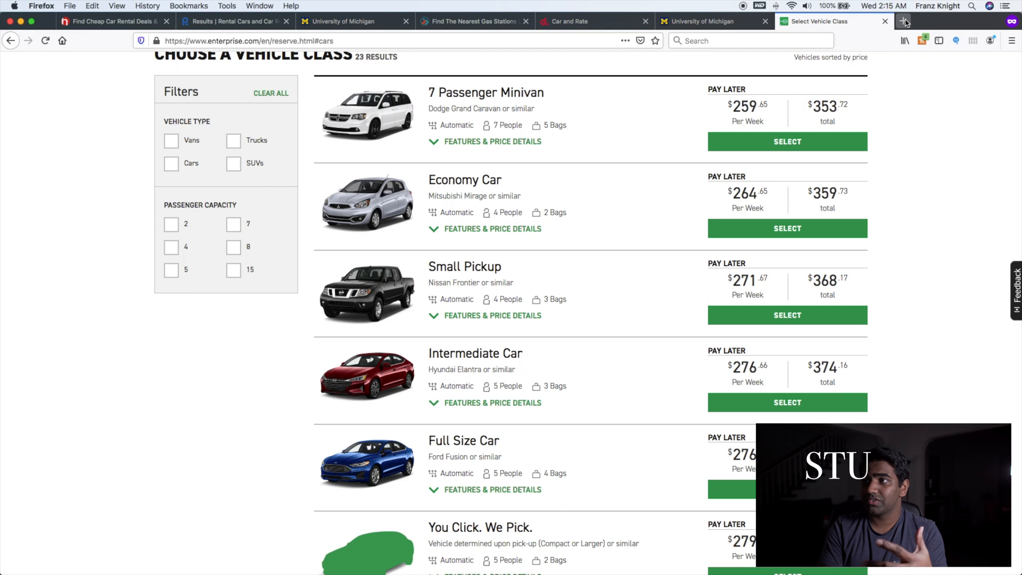
Step: Open umich.edu in a new tab and search the university site for "car rental"
{"action": "key", "text": "super+t"}
{"action": "type", "text": "umich.ed"}
{"action": "key", "text": "Return"}
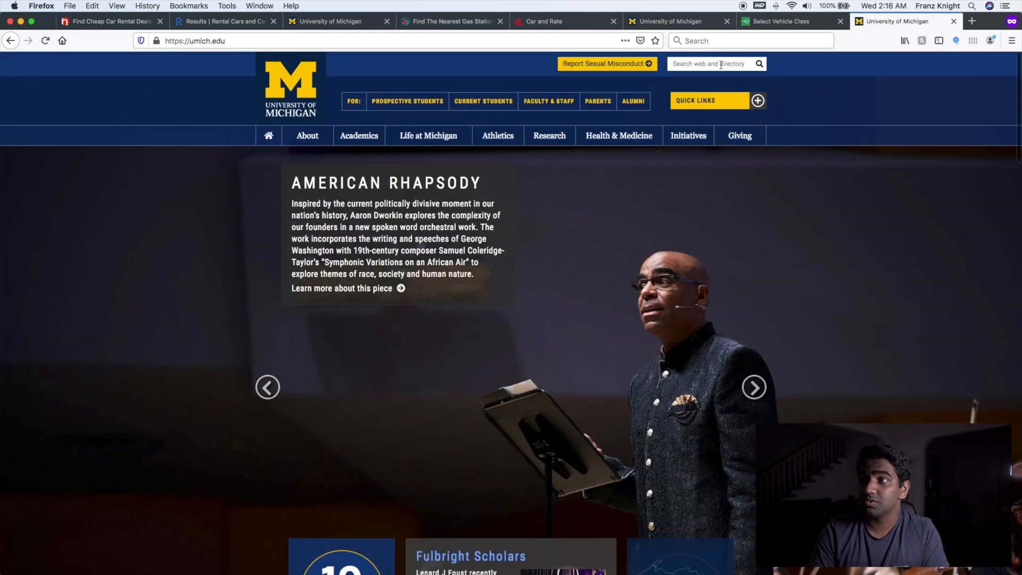
{"action": "left_click", "coordinate": [707, 62]}
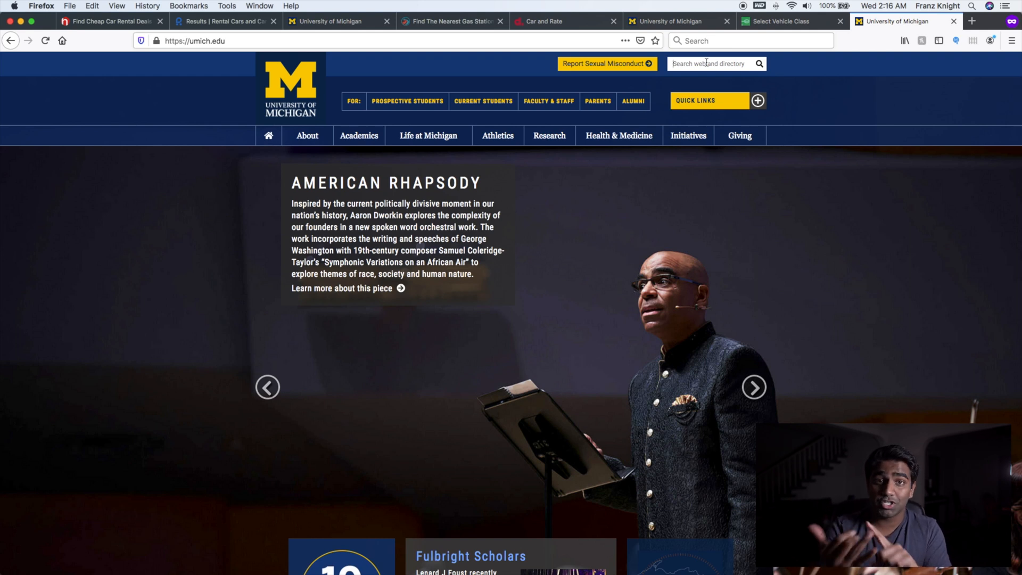
{"action": "type", "text": "car rental"}
{"action": "key", "text": "Return"}
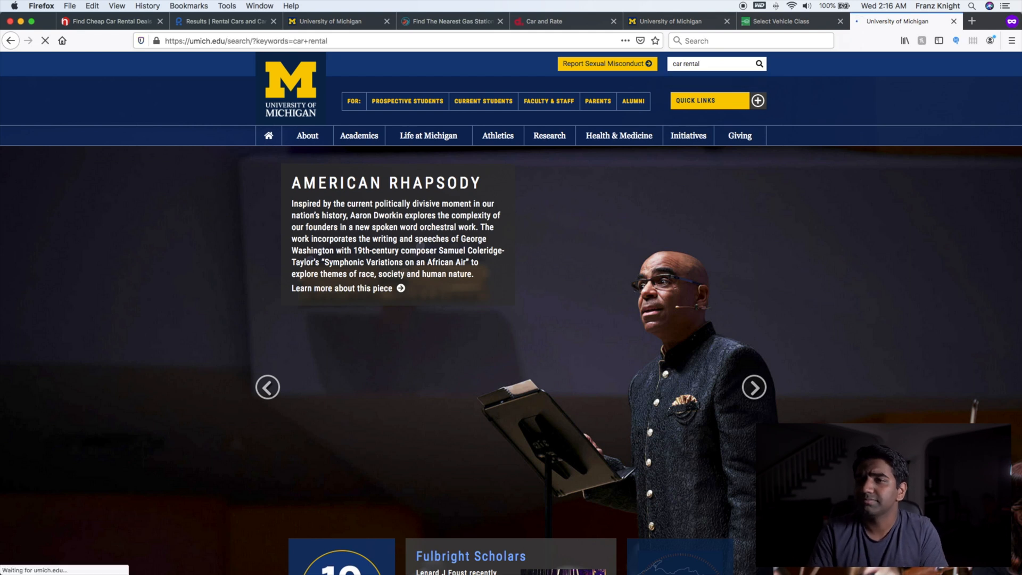
{"action": "scroll", "coordinate": [237, 221], "scroll_direction": "down", "scroll_amount": 2}
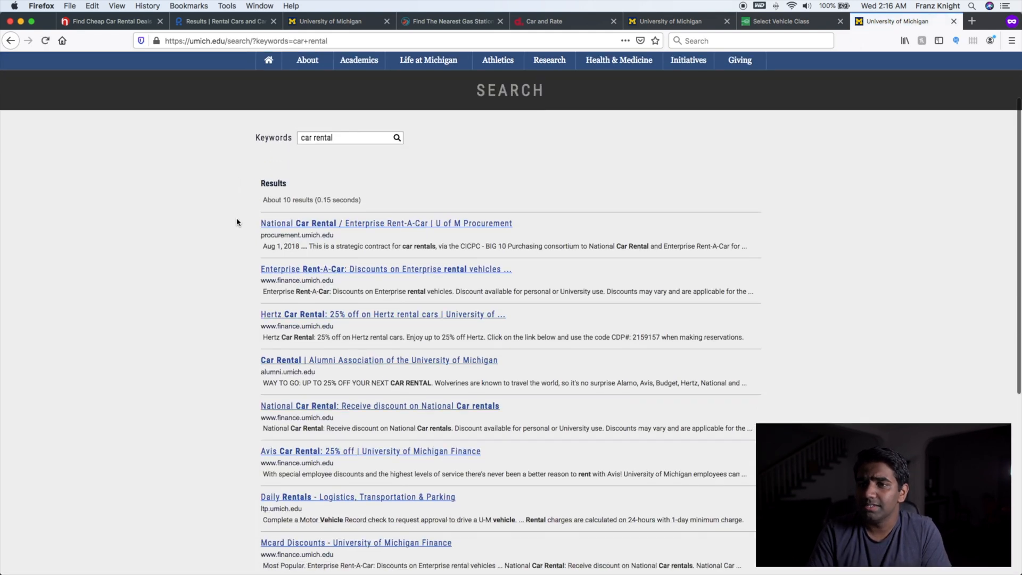
Step: Open the Hertz 25% off result and the National Car Rental / Enterprise Rent-A-Car procurement result in separate tabs
{"action": "right_click", "coordinate": [307, 315]}
{"action": "left_click", "coordinate": [314, 318]}
{"action": "left_click", "coordinate": [912, 22]}
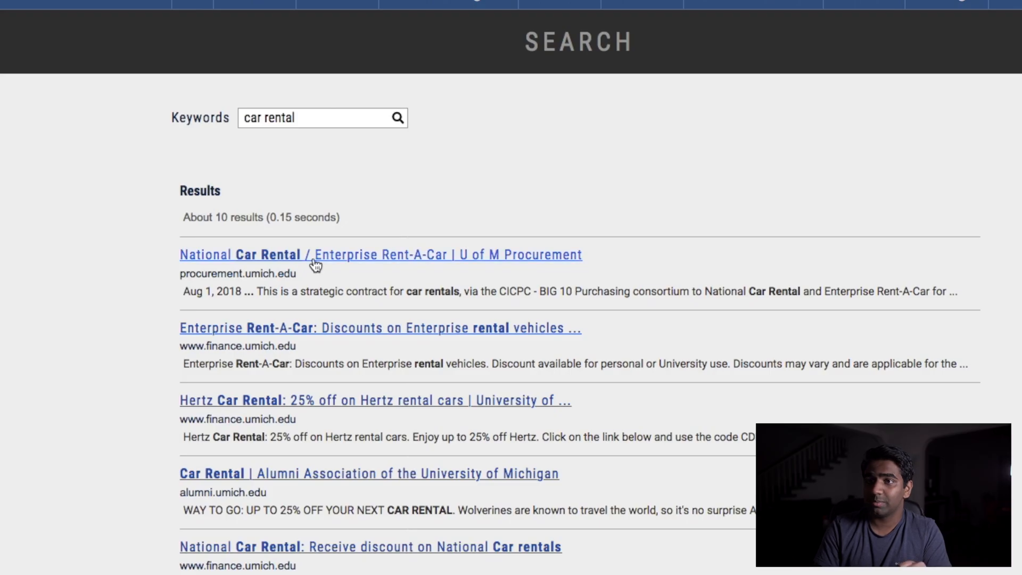
{"action": "left_click", "coordinate": [314, 260]}
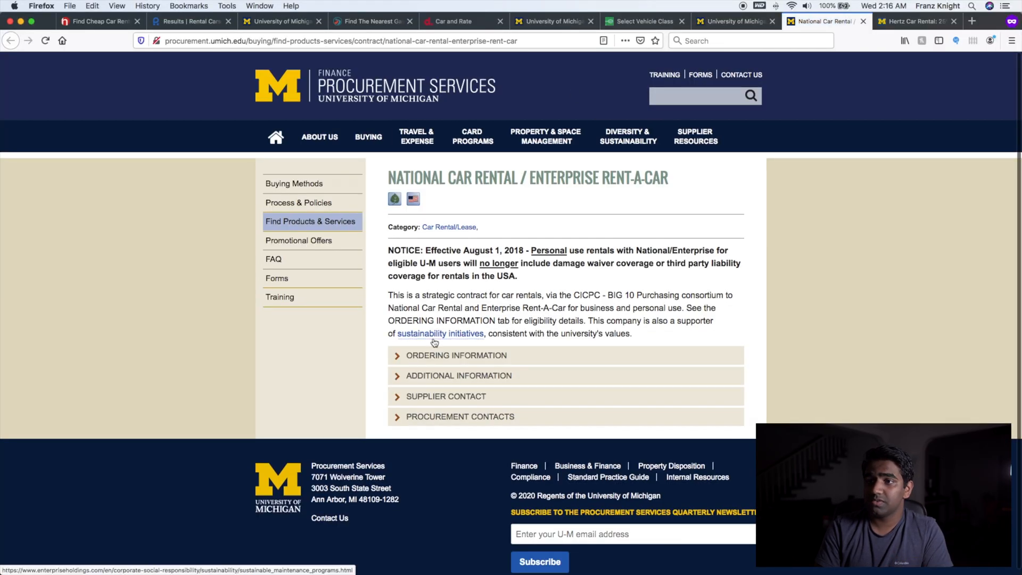
Step: Expand the ordering information and follow the National or Enterprise Rent-A-Car link to the partner site's Non-Business Use rental page
{"action": "left_click", "coordinate": [436, 355]}
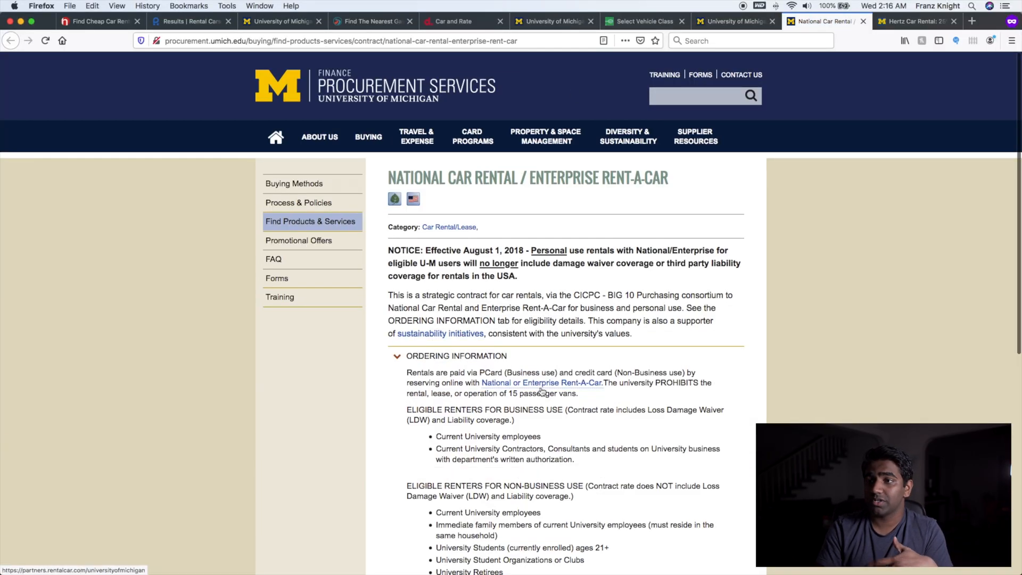
{"action": "left_click", "coordinate": [541, 385]}
{"action": "scroll", "coordinate": [231, 473], "scroll_direction": "down", "scroll_amount": 5}
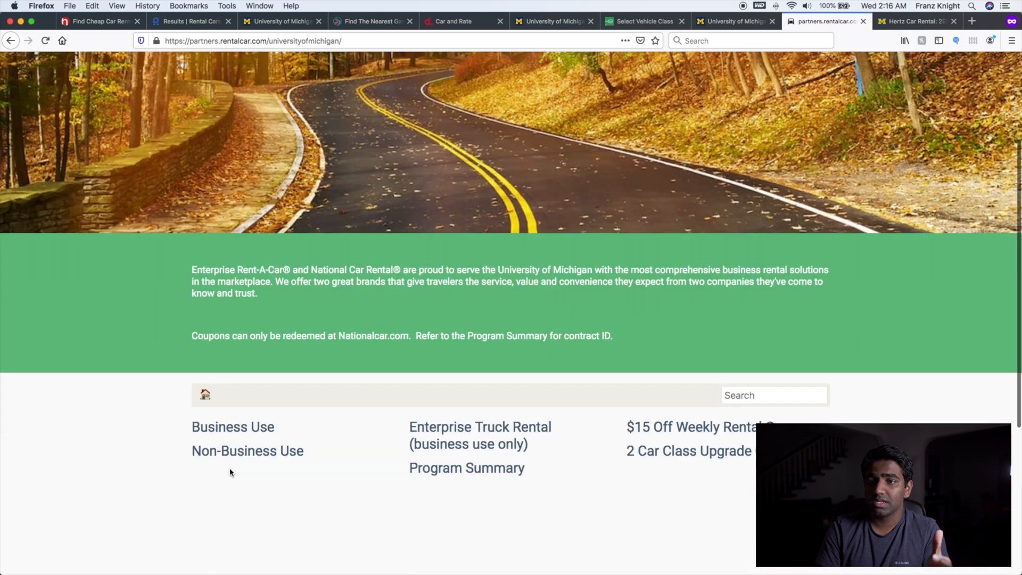
{"action": "left_click", "coordinate": [248, 394]}
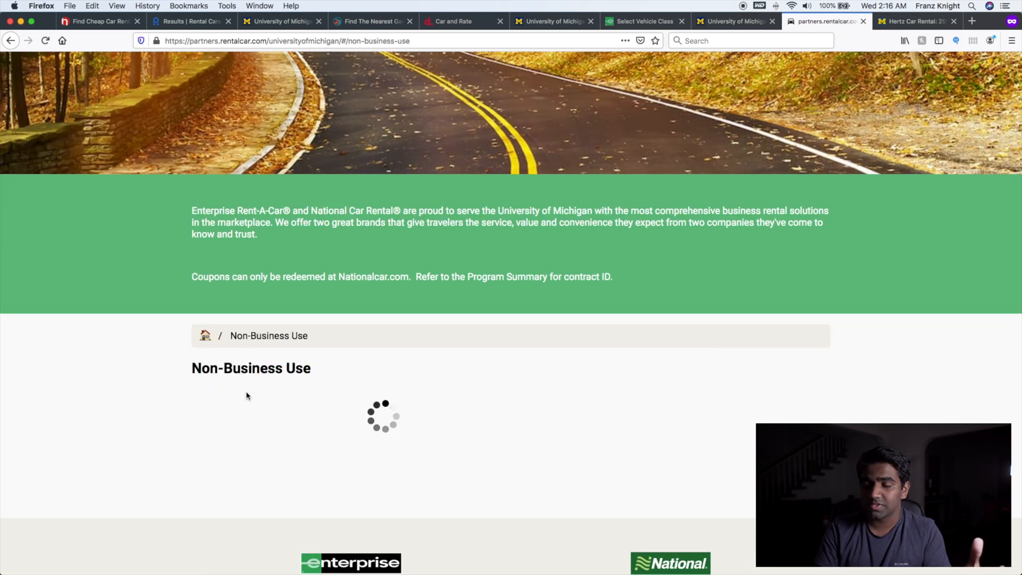
Step: Set the pickup location to Detroit Metro Airport, with pickup on 03/22/2020 and return on 03/28/2020
{"action": "scroll", "coordinate": [502, 327], "scroll_direction": "down", "scroll_amount": 5}
{"action": "left_click", "coordinate": [388, 296]}
{"action": "type", "text": "detroit"}
{"action": "left_click", "coordinate": [349, 332]}
{"action": "left_click", "coordinate": [272, 361]}
{"action": "left_click", "coordinate": [306, 378]}
{"action": "left_click", "coordinate": [206, 458]}
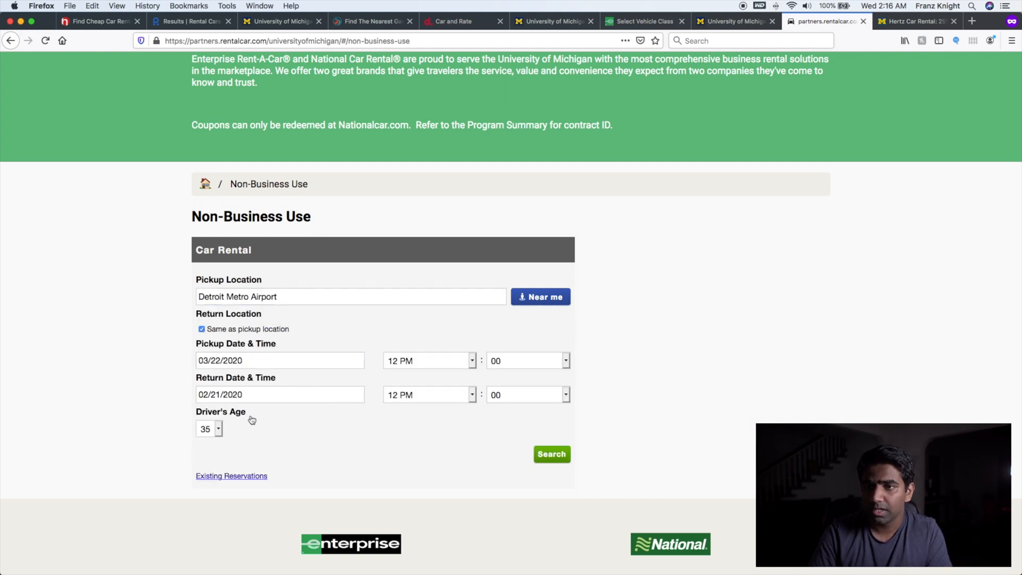
{"action": "left_click", "coordinate": [302, 394]}
{"action": "left_click", "coordinate": [304, 495]}
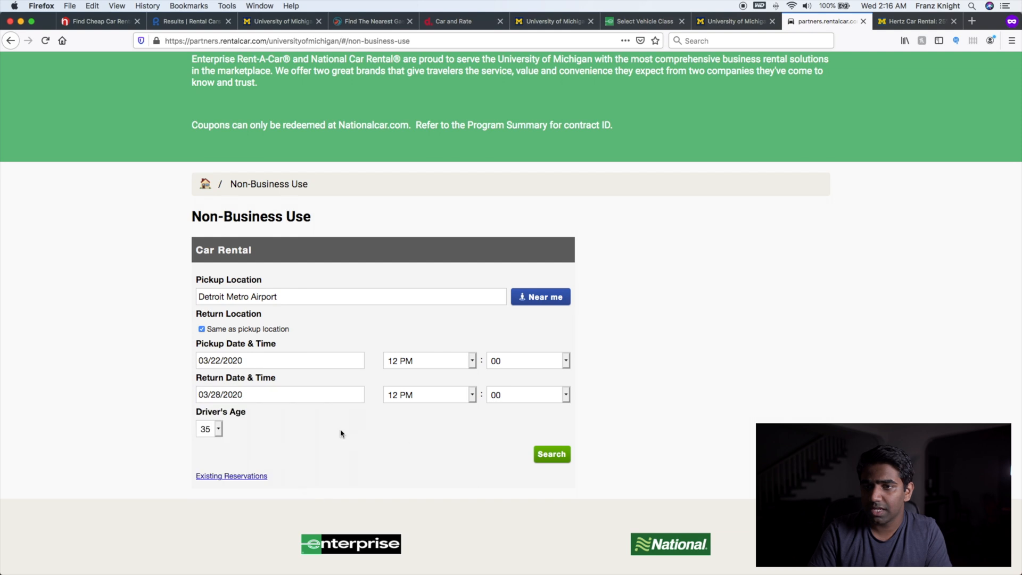
Step: Set the driver's age to 25 and search for the university's non-business rental rates
{"action": "left_click", "coordinate": [208, 429]}
{"action": "left_click", "coordinate": [209, 307]}
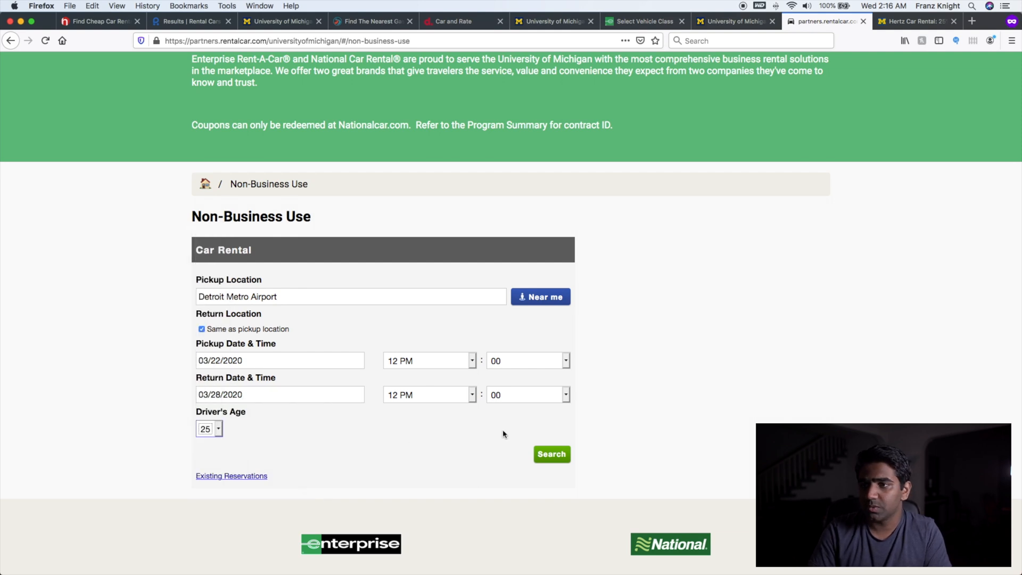
{"action": "left_click", "coordinate": [550, 455]}
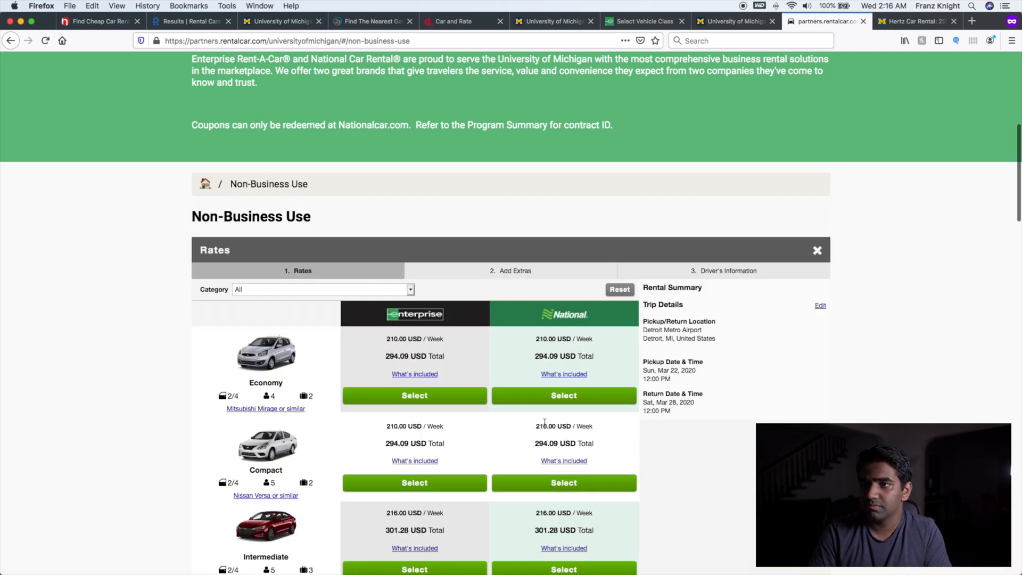
Step: Review the university partner rates for Enterprise and National and compare them with Enterprise's regular vehicle prices
{"action": "scroll", "coordinate": [527, 271], "scroll_direction": "down", "scroll_amount": 1}
{"action": "scroll", "coordinate": [527, 272], "scroll_direction": "down", "scroll_amount": 5}
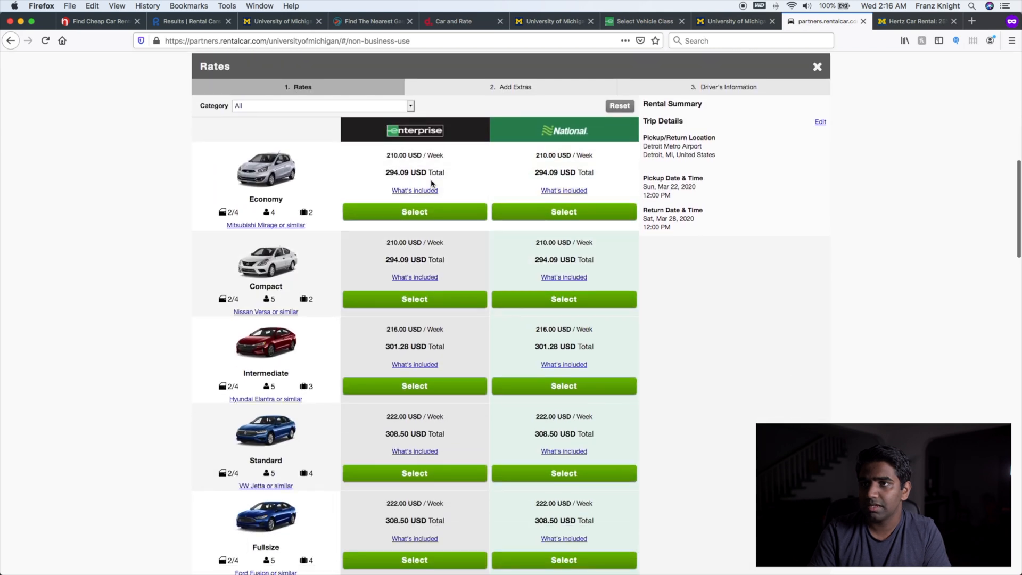
{"action": "left_click", "coordinate": [654, 23]}
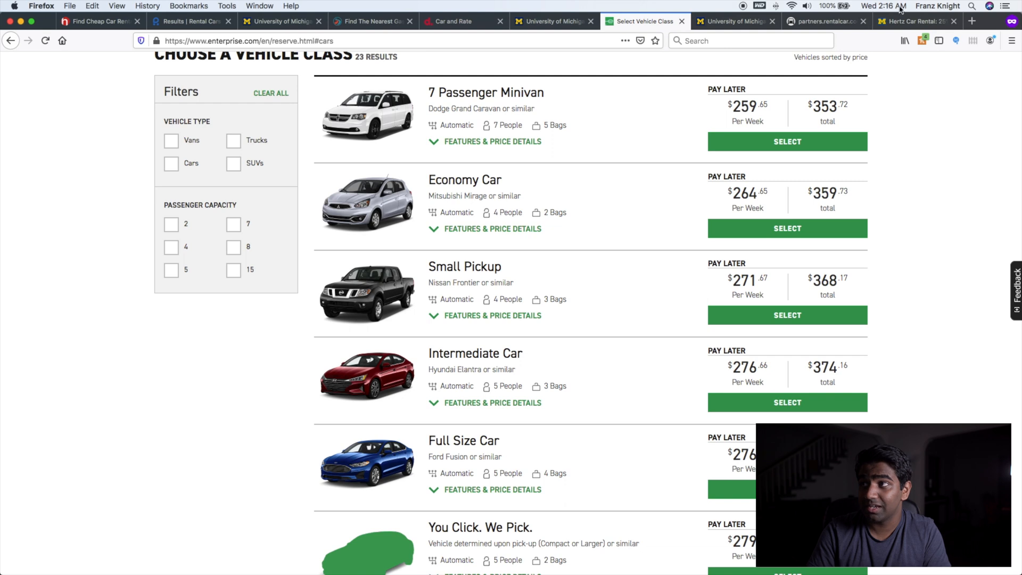
{"action": "left_click", "coordinate": [827, 20]}
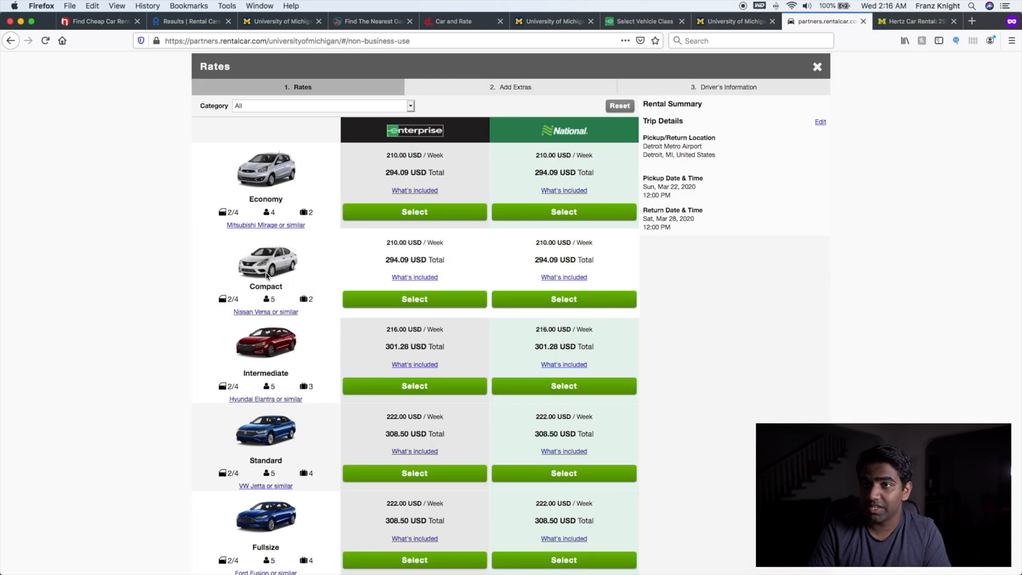